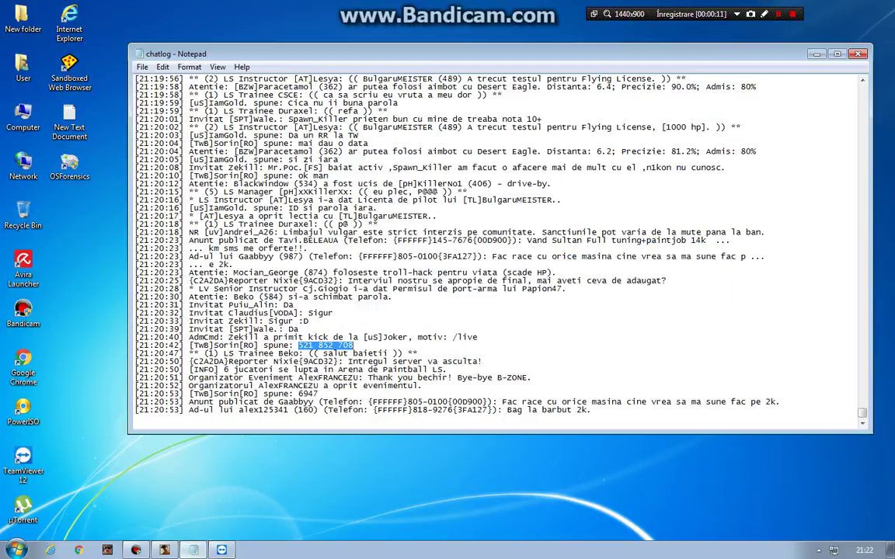
- Select the password number in the chat log's last message in Notepad
{"action": "double_click", "coordinate": [308, 394]}
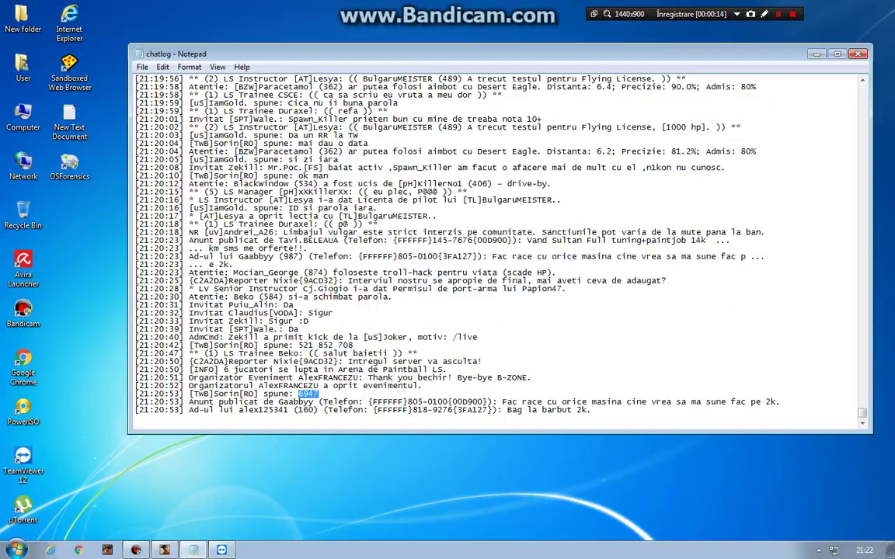
- Log on to the partner computer, reconnecting with the updated partner password
{"action": "key", "text": "alt+F4"}
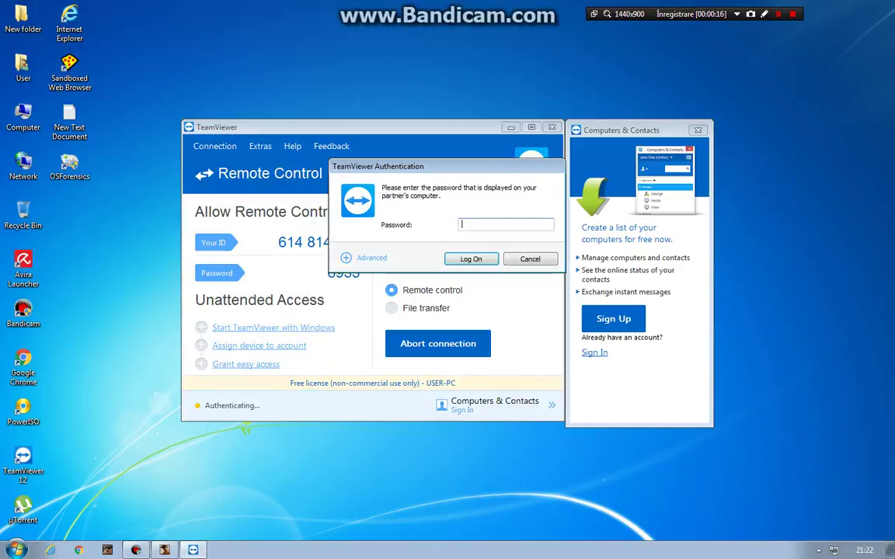
{"action": "key", "text": "Return"}
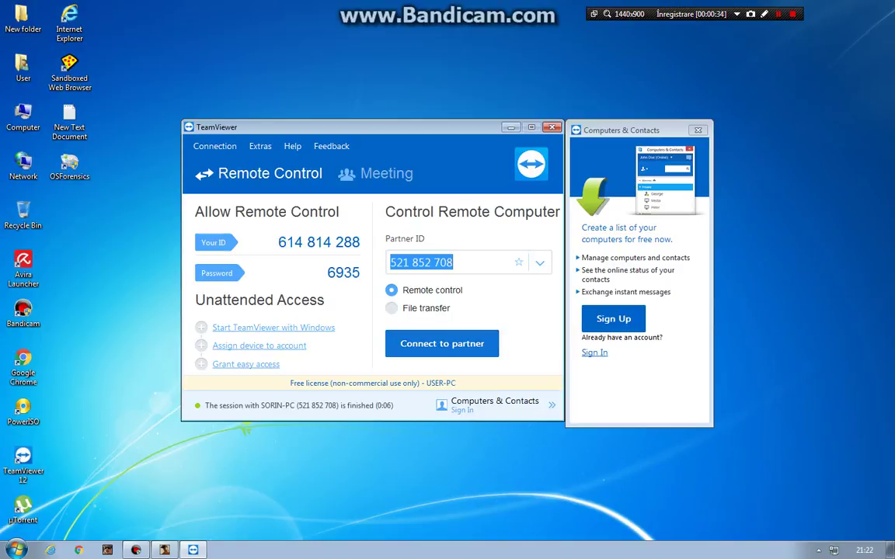
{"action": "key", "text": "Return"}
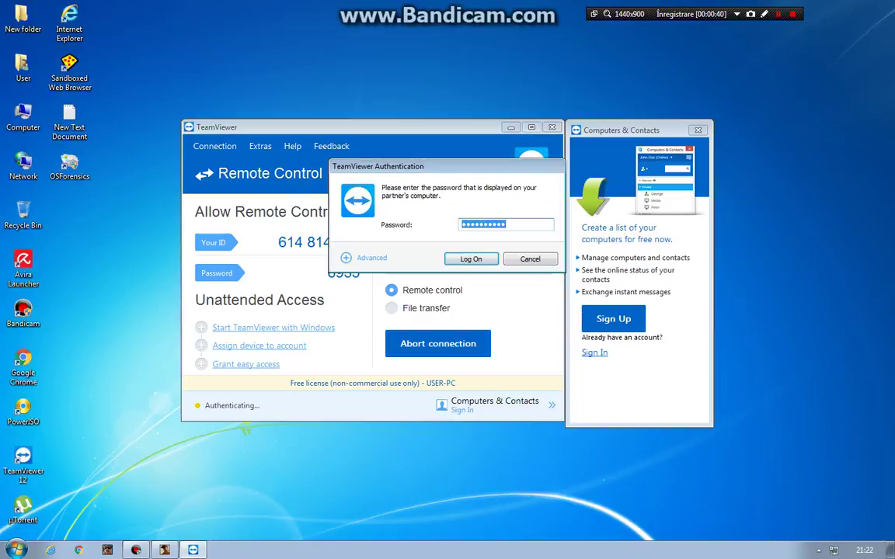
{"action": "key", "text": "Return"}
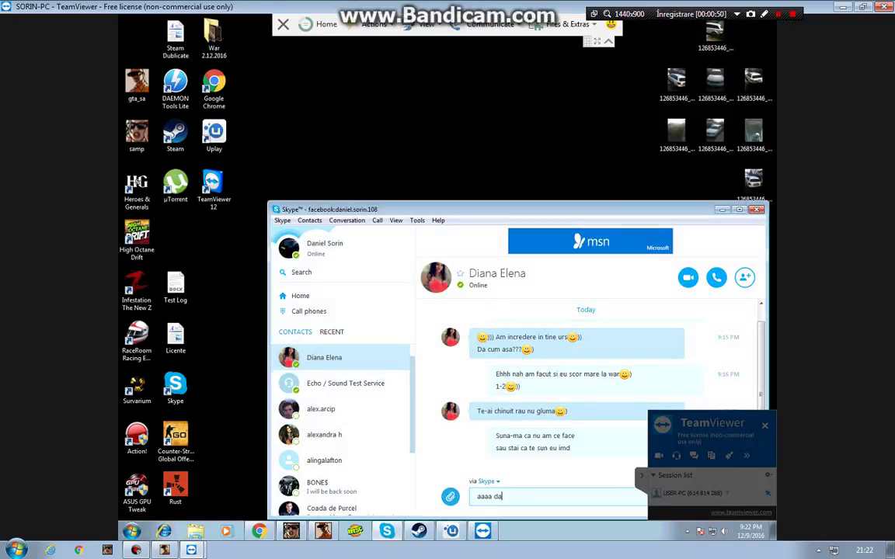
- Send the ':)' Skype reply and create a New Text Document on the remote desktop
{"action": "type", "text": ":)"}
{"action": "key", "text": "Return"}
{"action": "right_click", "coordinate": [394, 136]}
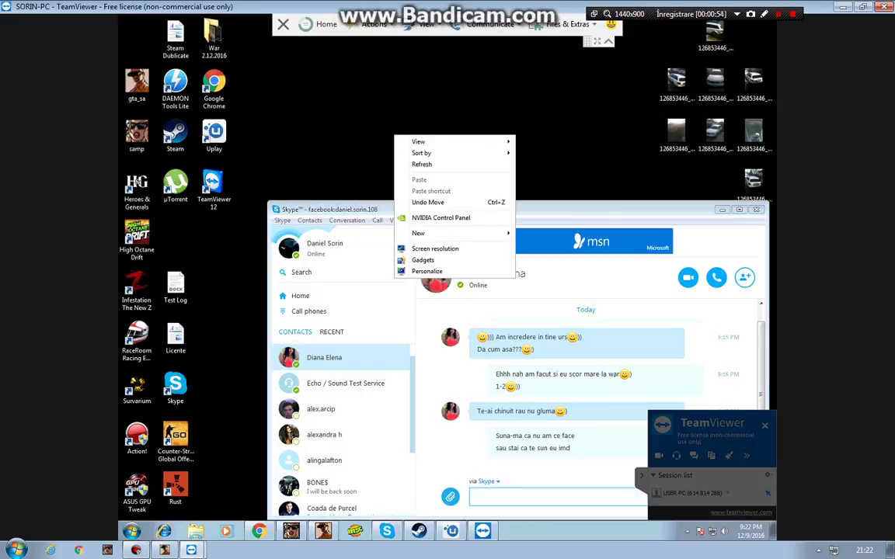
{"action": "mouse_move", "coordinate": [420, 233]}
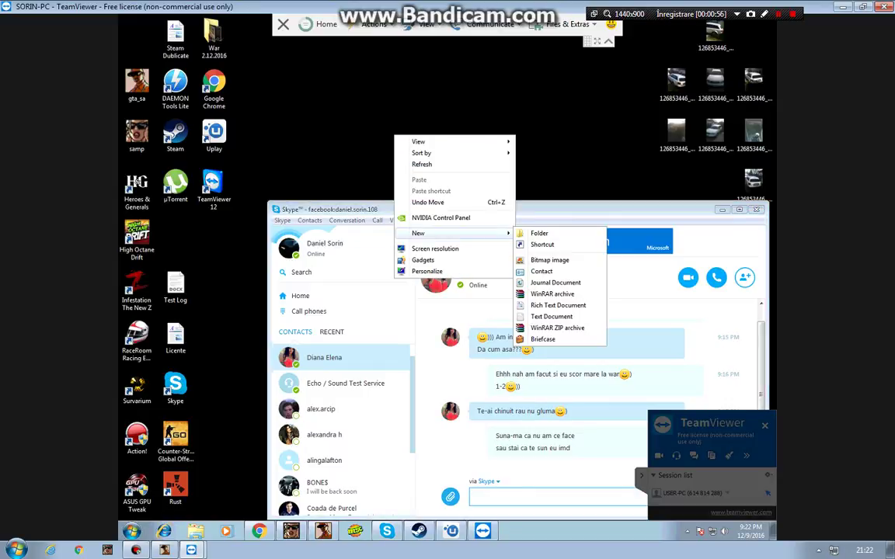
{"action": "left_click", "coordinate": [551, 316]}
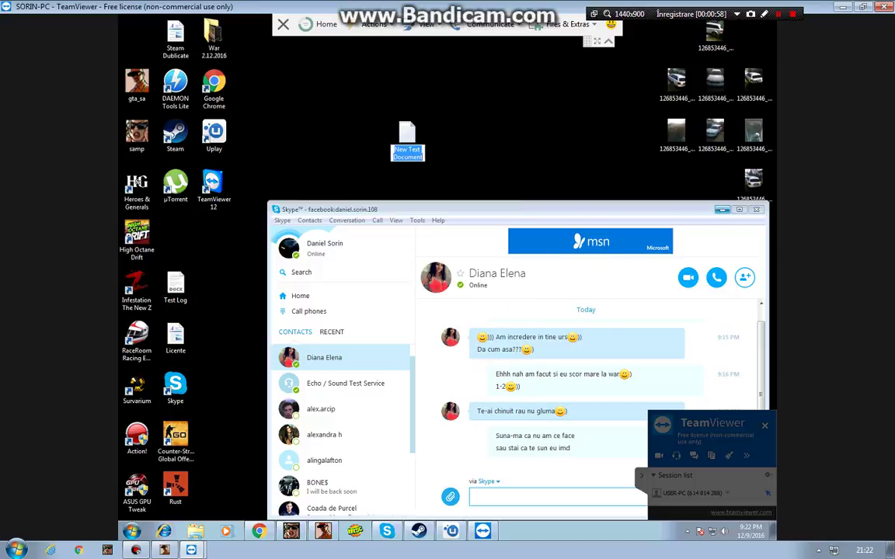
- Write 'vorbim aici.' in the new text document and close it
{"action": "key", "text": "Return"}
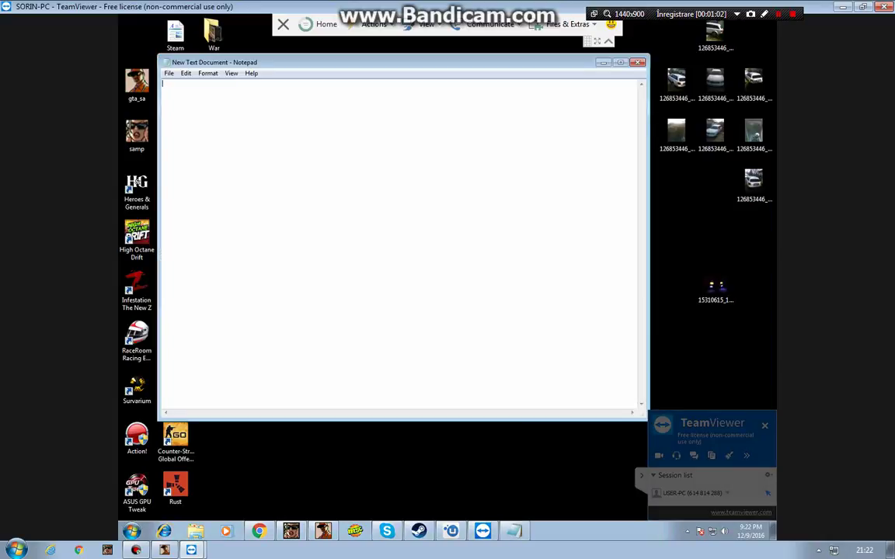
{"action": "type", "text": "vorbim ai"}
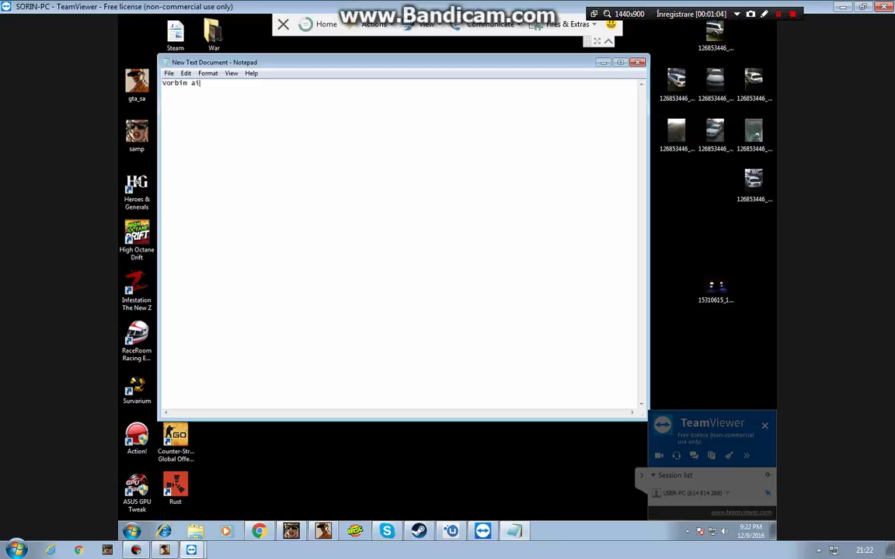
{"action": "type", "text": "ci."}
{"action": "key", "text": "alt+F4"}
- Show the context options for the samp entry in the Start menu
{"action": "key", "text": "super"}
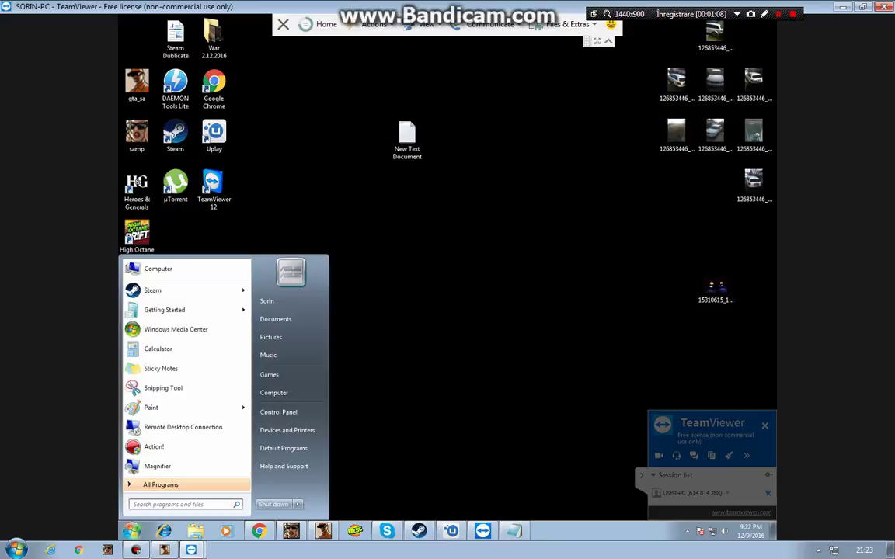
{"action": "right_click", "coordinate": [291, 531]}
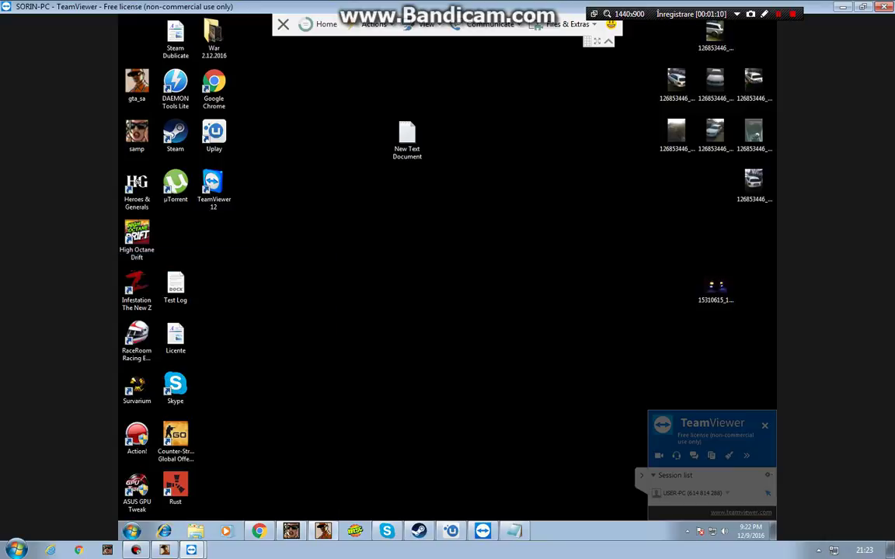
{"action": "right_click", "coordinate": [291, 530]}
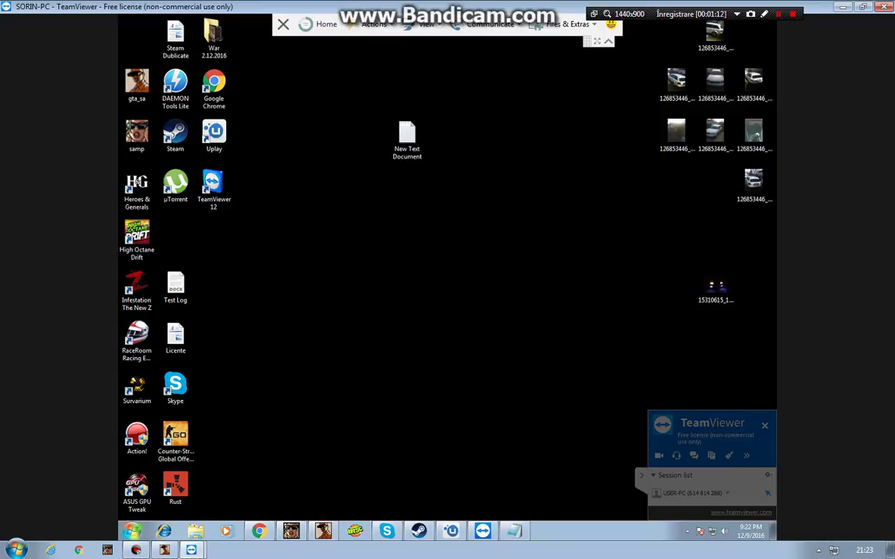
{"action": "key", "text": "super"}
- Read the chatlog in Documents > GTA San Andreas User Files > SAMP, then close it
{"action": "left_click", "coordinate": [274, 393]}
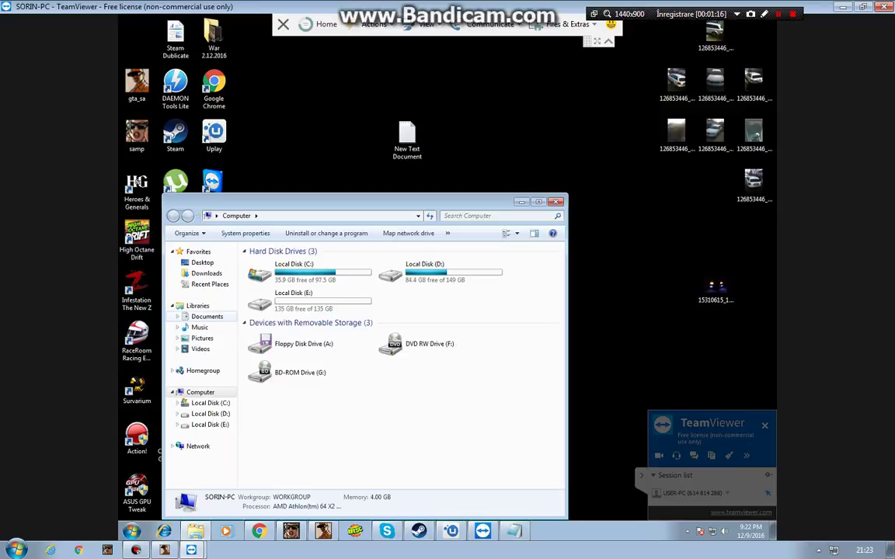
{"action": "left_click", "coordinate": [206, 316]}
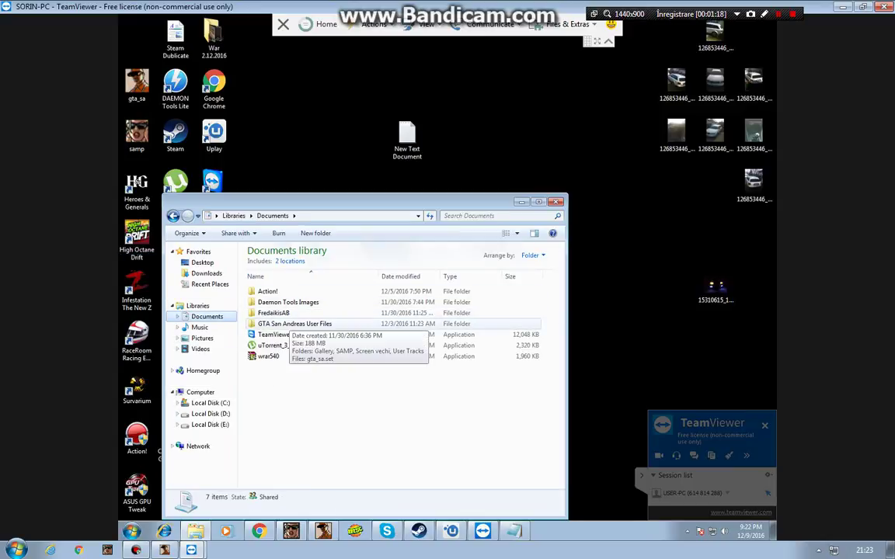
{"action": "left_click", "coordinate": [287, 324]}
{"action": "double_click", "coordinate": [287, 323]}
{"action": "double_click", "coordinate": [268, 302]}
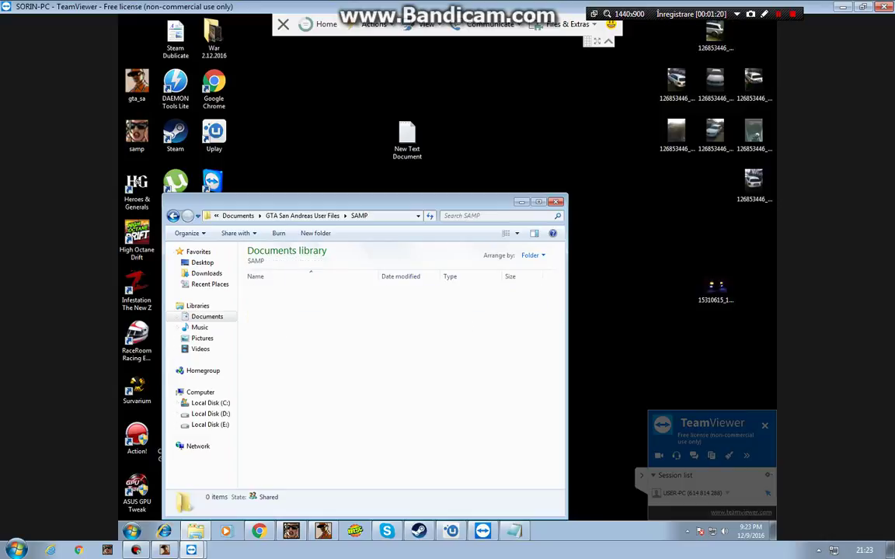
{"action": "double_click", "coordinate": [268, 302]}
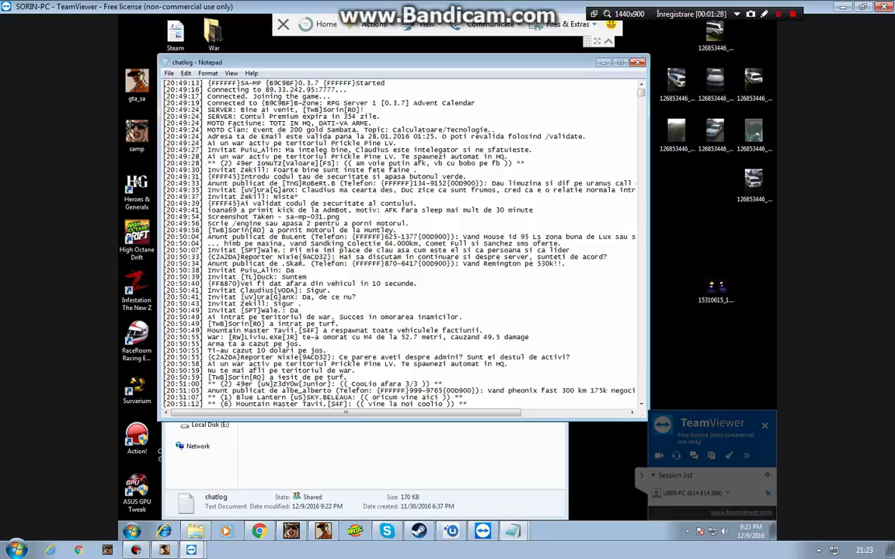
{"action": "key", "text": "alt+F4"}
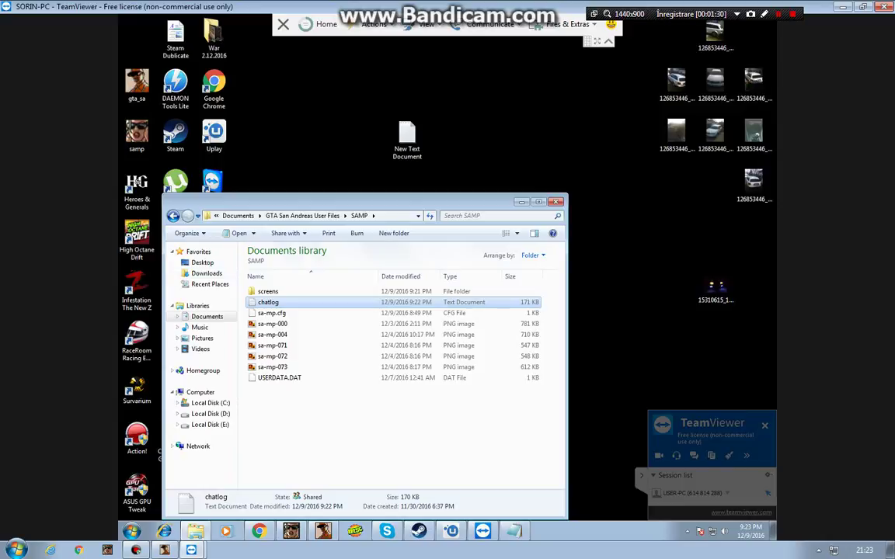
- Inspect the TXDWS.2012_3 and hud archives in the Downloads folder
{"action": "left_click", "coordinate": [207, 274]}
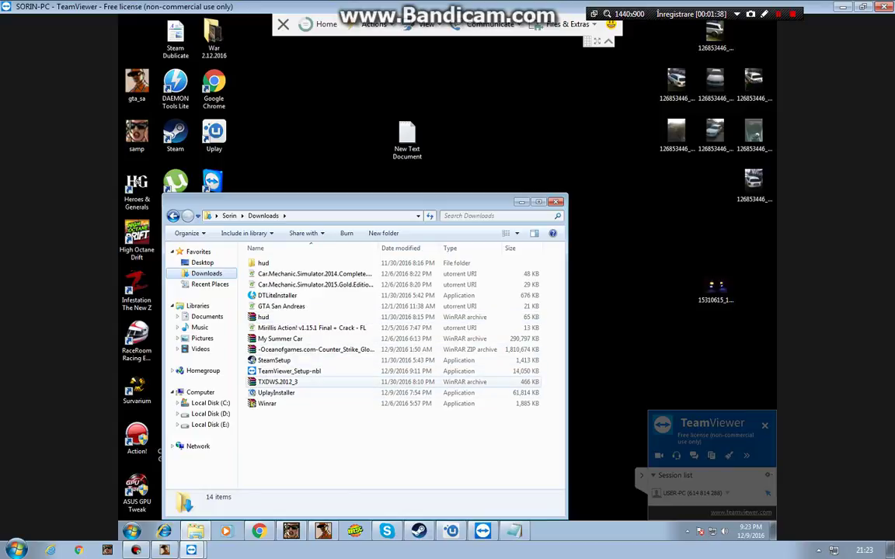
{"action": "left_click", "coordinate": [278, 381]}
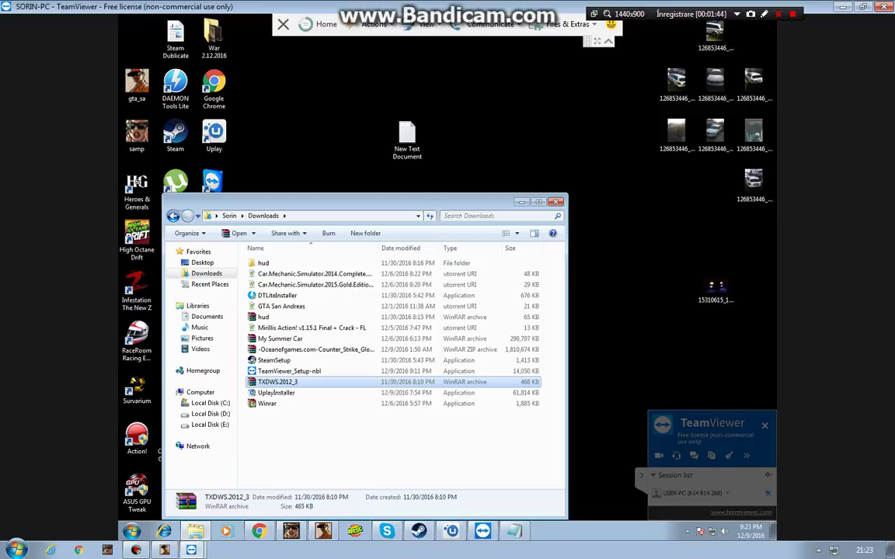
{"action": "key", "text": "Return"}
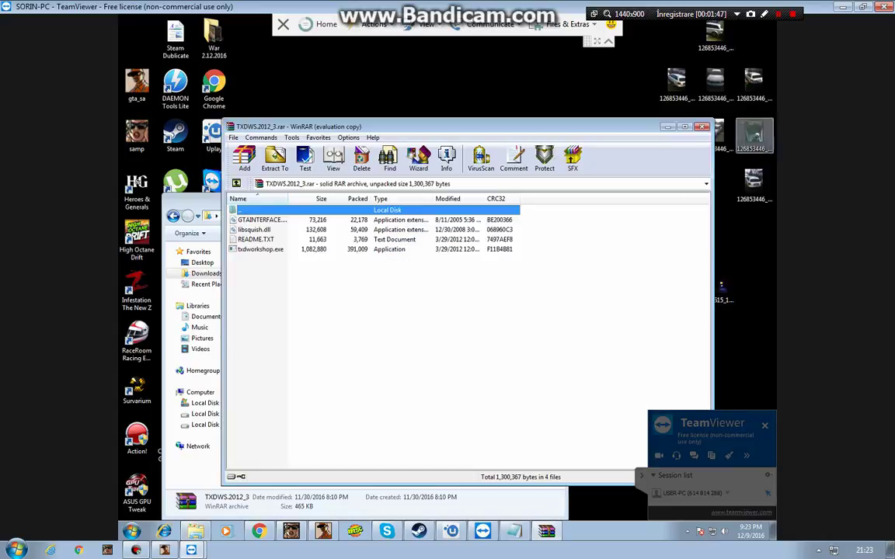
{"action": "key", "text": "Escape"}
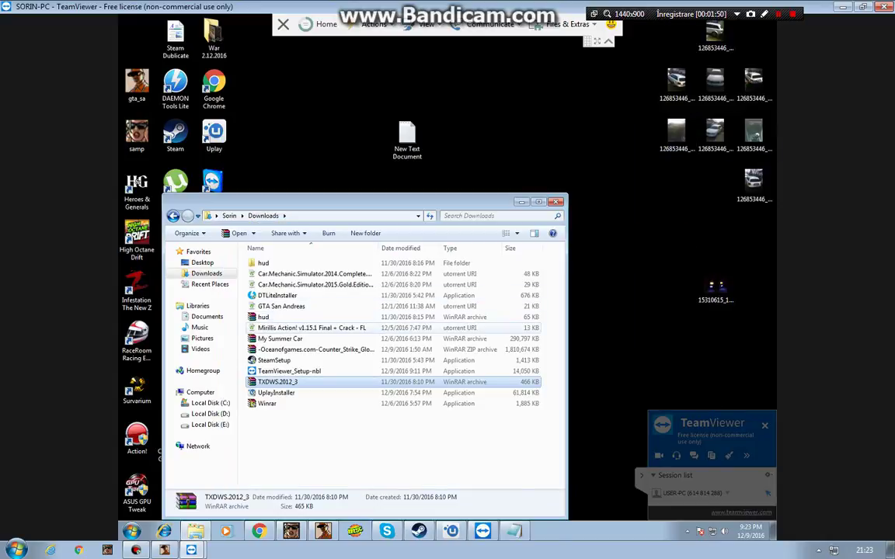
{"action": "key", "text": "Up"}
{"action": "key", "text": "Up"}
{"action": "key", "text": "Up"}
{"action": "key", "text": "Up"}
{"action": "key", "text": "Up"}
{"action": "key", "text": "Up"}
{"action": "key", "text": "Return"}
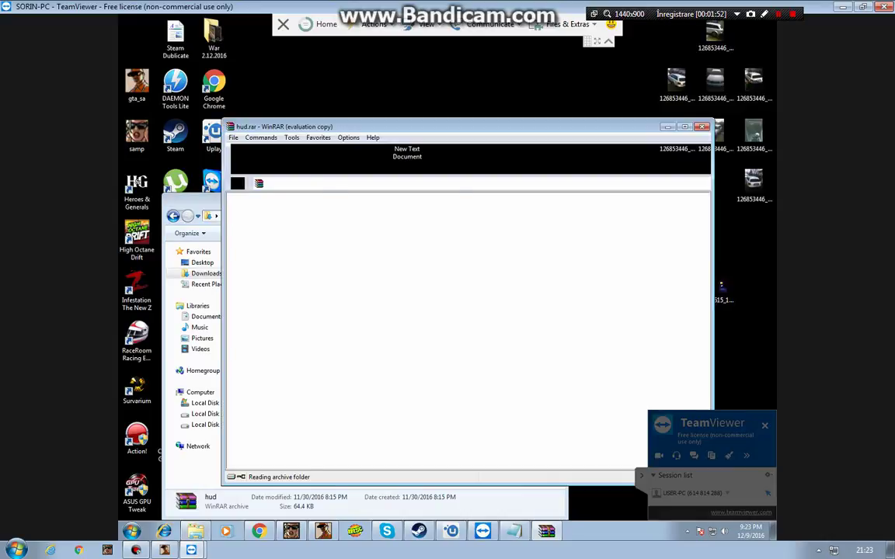
{"action": "key", "text": "Escape"}
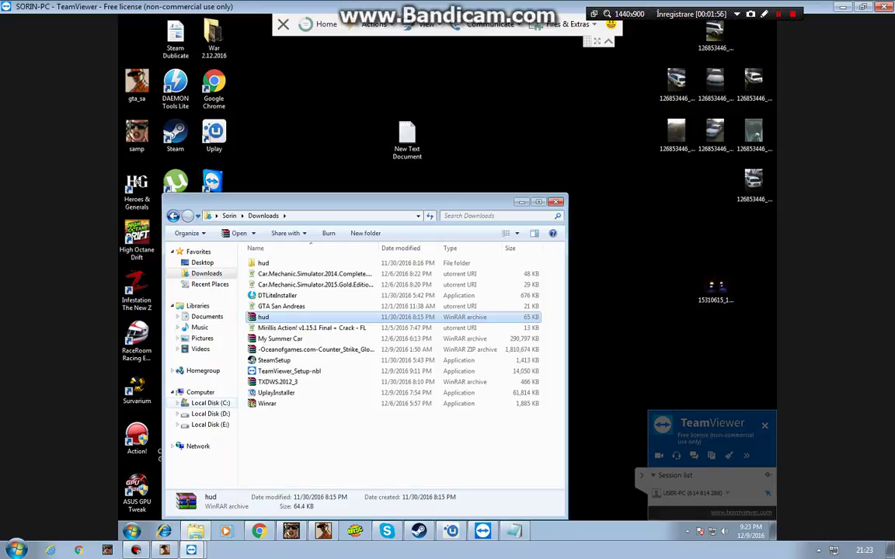
- Browse into Program Files (x86) from Local Disk (C:), then close the Explorer window
{"action": "key", "text": "BackSpace"}
{"action": "key", "text": "Down"}
{"action": "key", "text": "Down"}
{"action": "key", "text": "Return"}
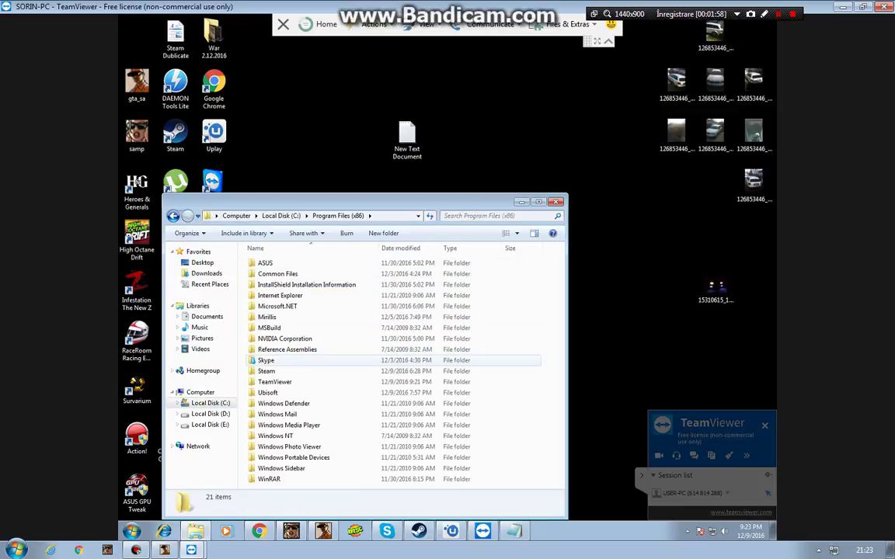
{"action": "left_click", "coordinate": [288, 350]}
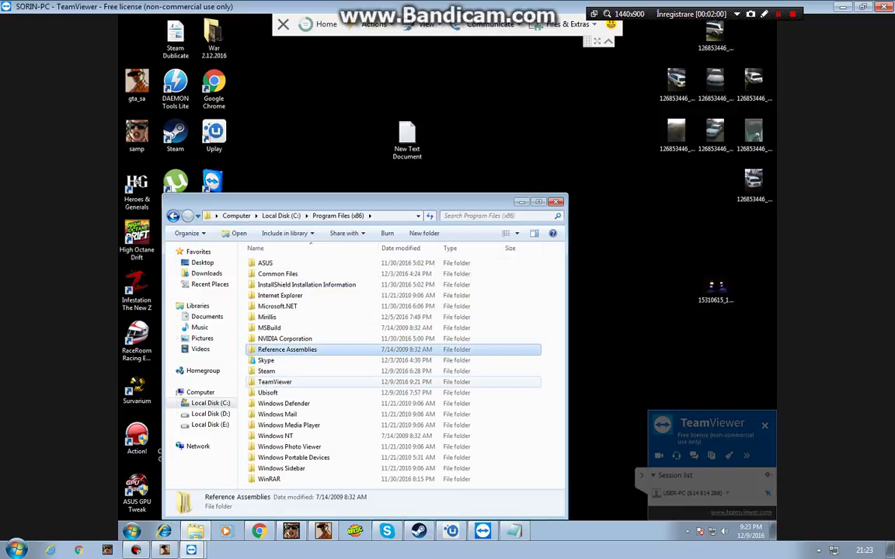
{"action": "key", "text": "alt+F4"}
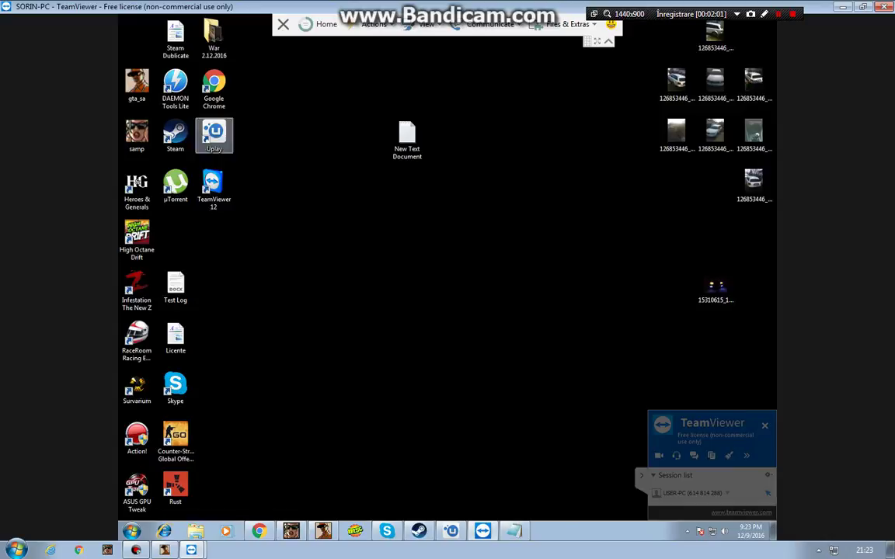
{"action": "double_click", "coordinate": [136, 132]}
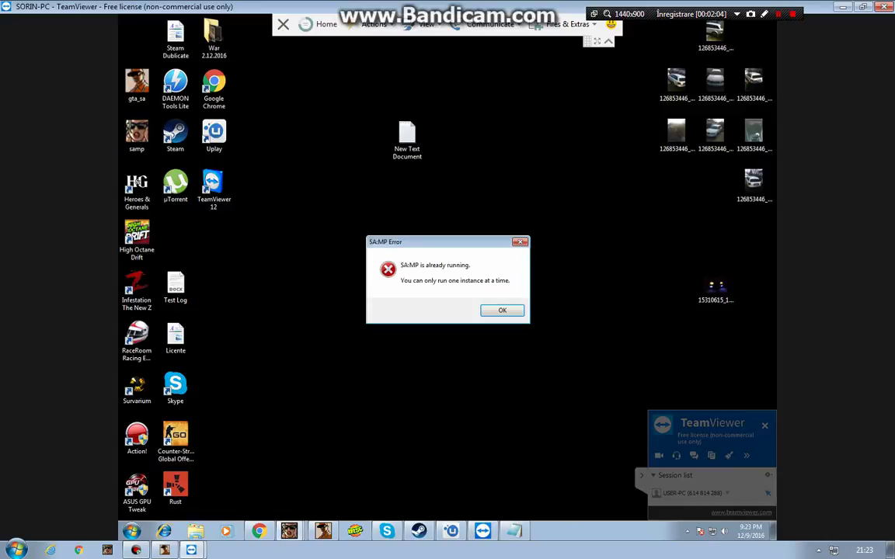
{"action": "key", "text": "Return"}
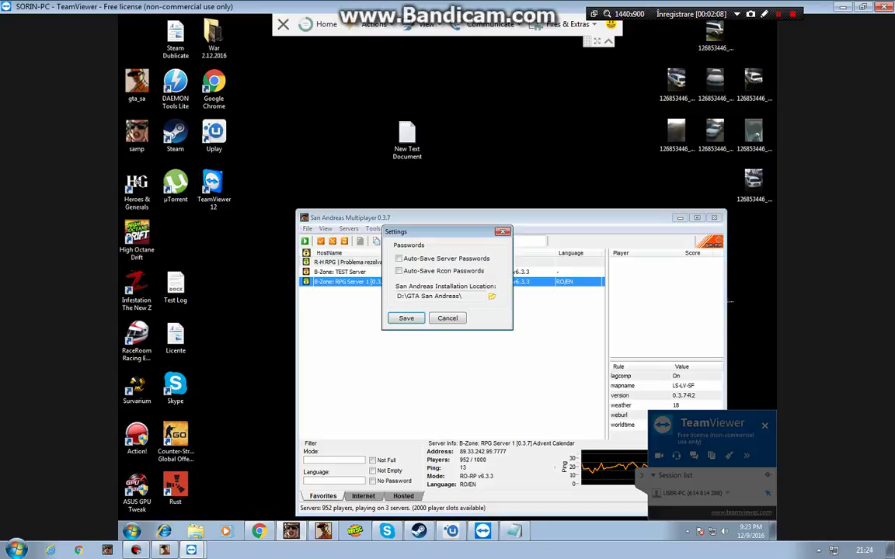
{"action": "key", "text": "Tab"}
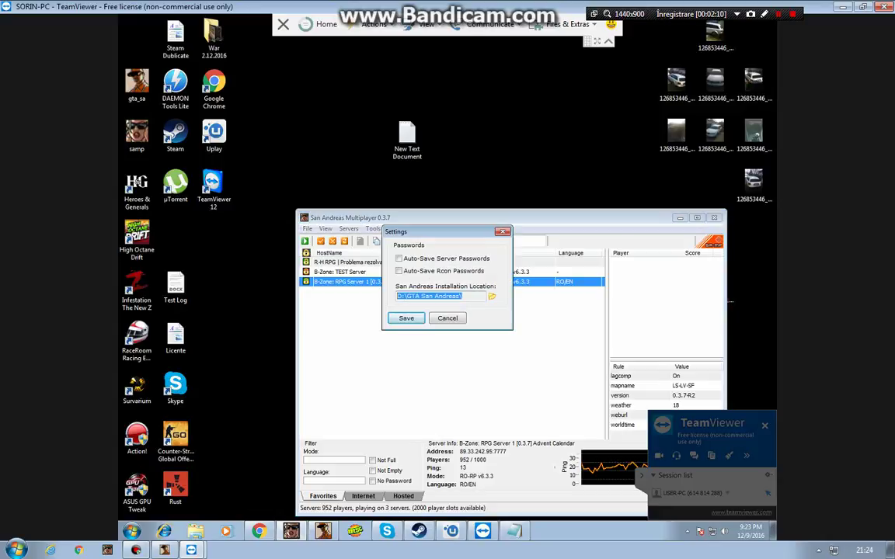
{"action": "key", "text": "Return"}
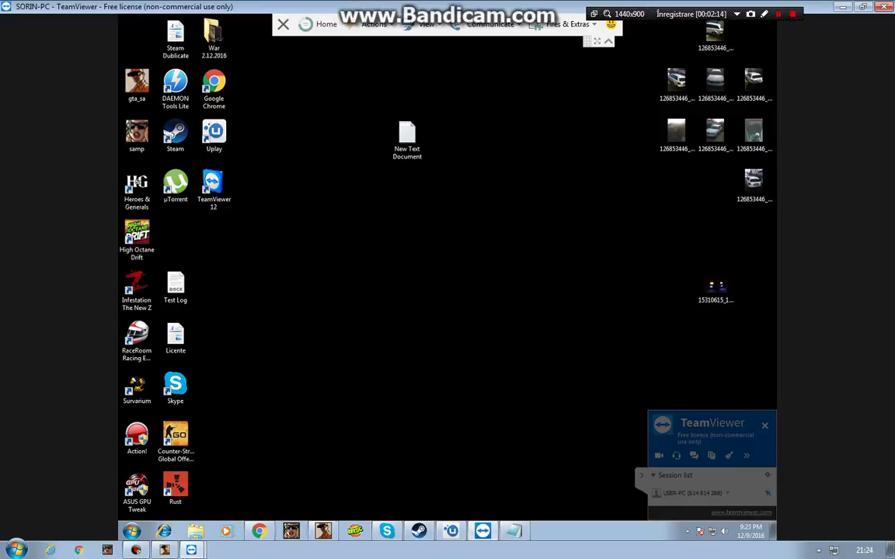
{"action": "key", "text": "super"}
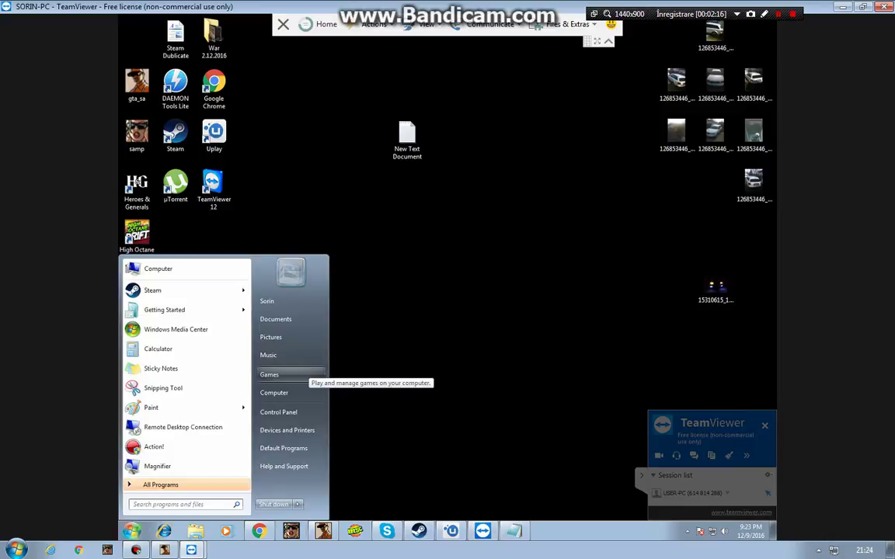
{"action": "left_click", "coordinate": [273, 393]}
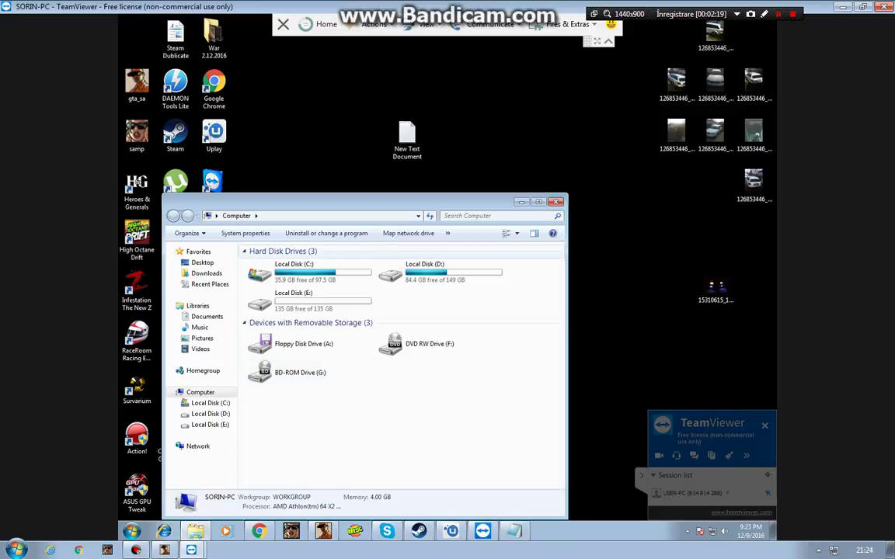
{"action": "double_click", "coordinate": [431, 272]}
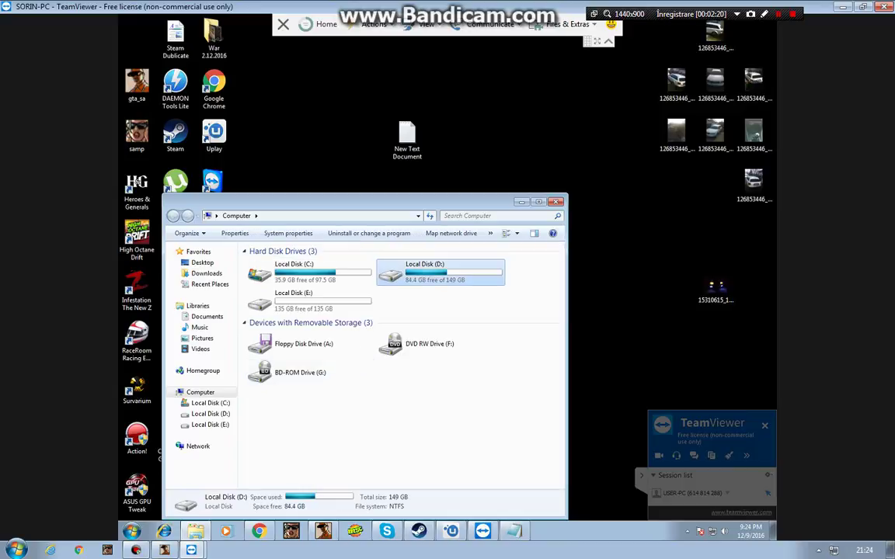
{"action": "left_click", "coordinate": [280, 284]}
{"action": "double_click", "coordinate": [280, 284]}
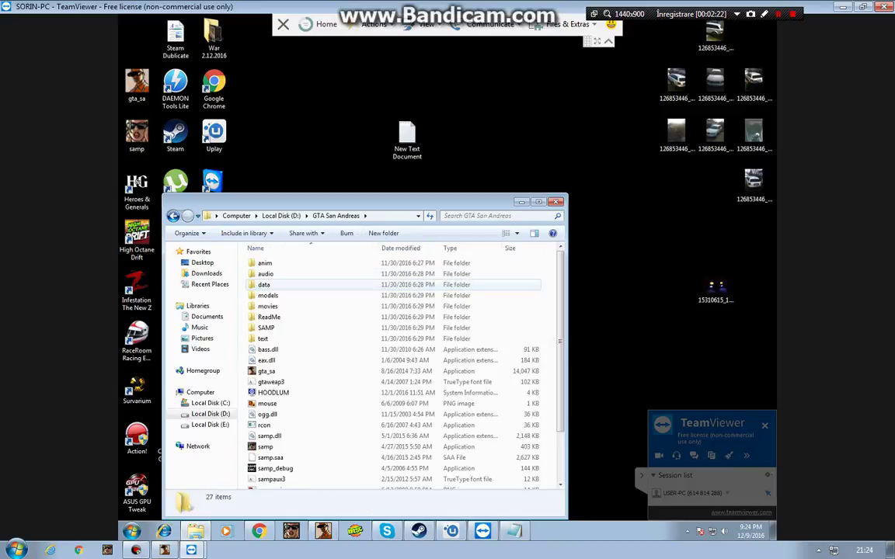
{"action": "scroll", "coordinate": [365, 373], "scroll_direction": "down", "scroll_amount": 2}
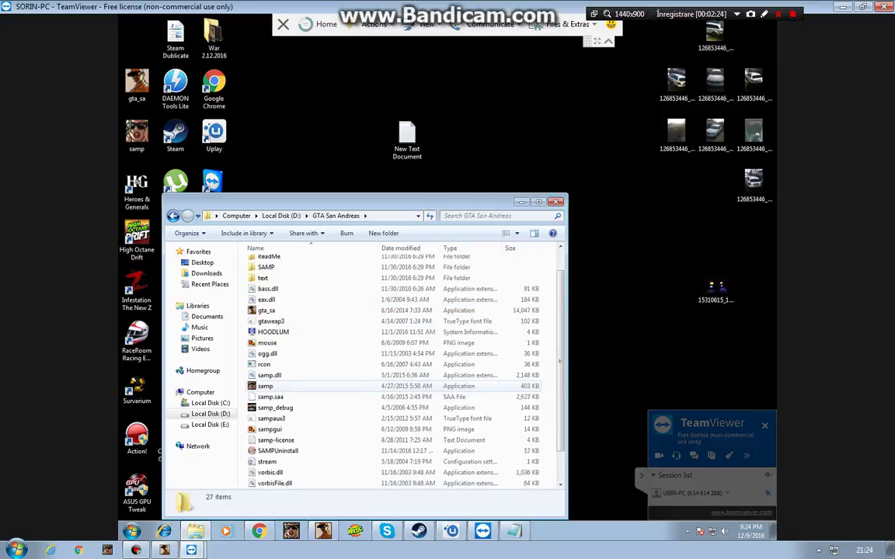
{"action": "scroll", "coordinate": [365, 373], "scroll_direction": "up", "scroll_amount": 2}
{"action": "scroll", "coordinate": [365, 373], "scroll_direction": "down", "scroll_amount": 1}
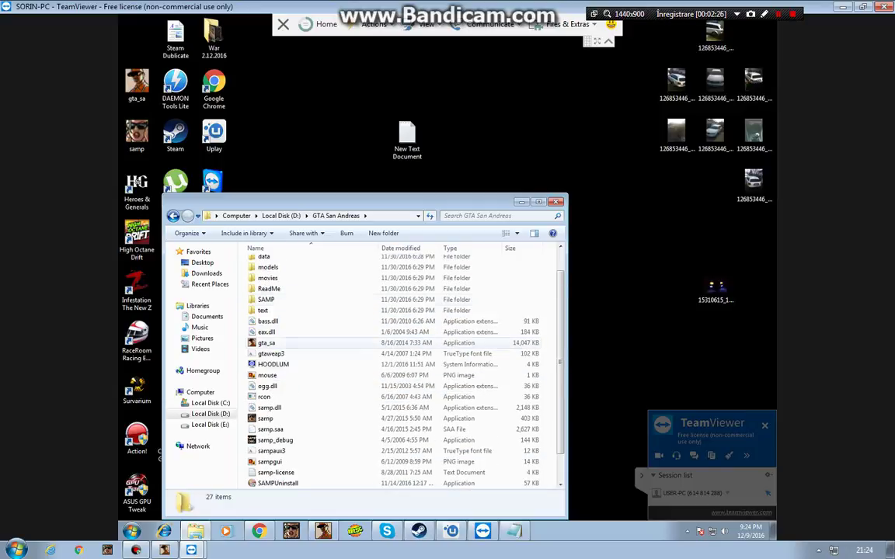
{"action": "key", "text": "super+d"}
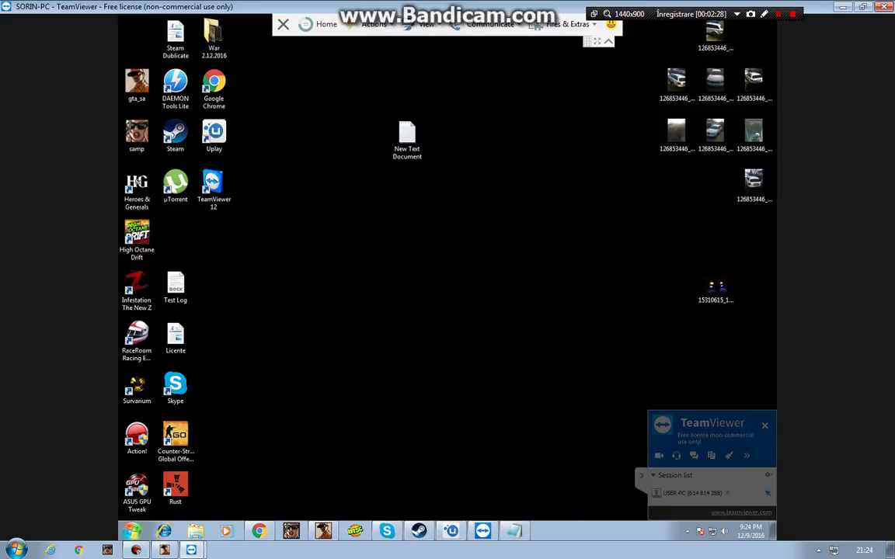
{"action": "key", "text": "super"}
{"action": "type", "text": "%appdata%"}
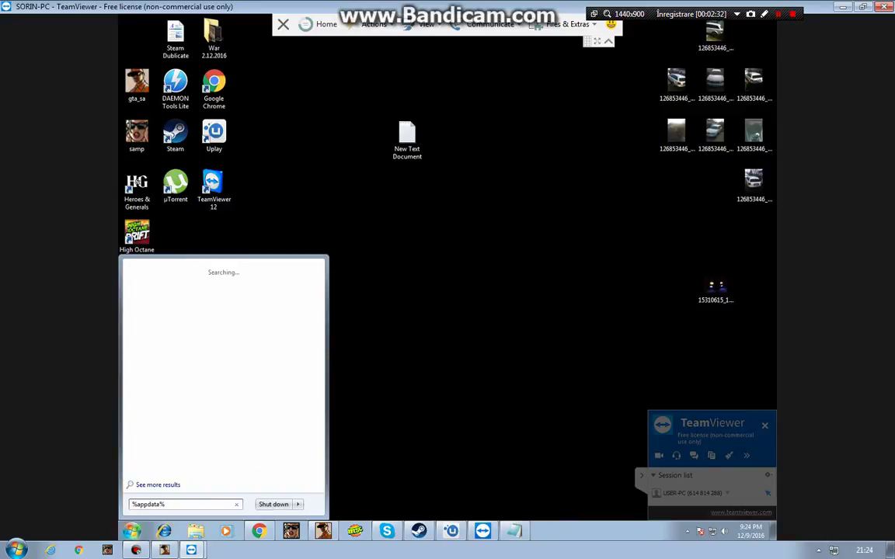
{"action": "key", "text": "Return"}
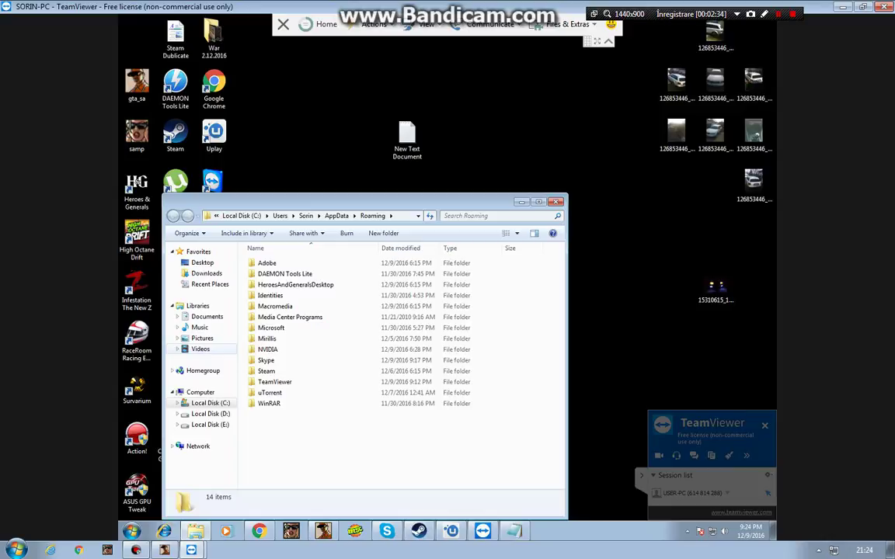
{"action": "double_click", "coordinate": [266, 361]}
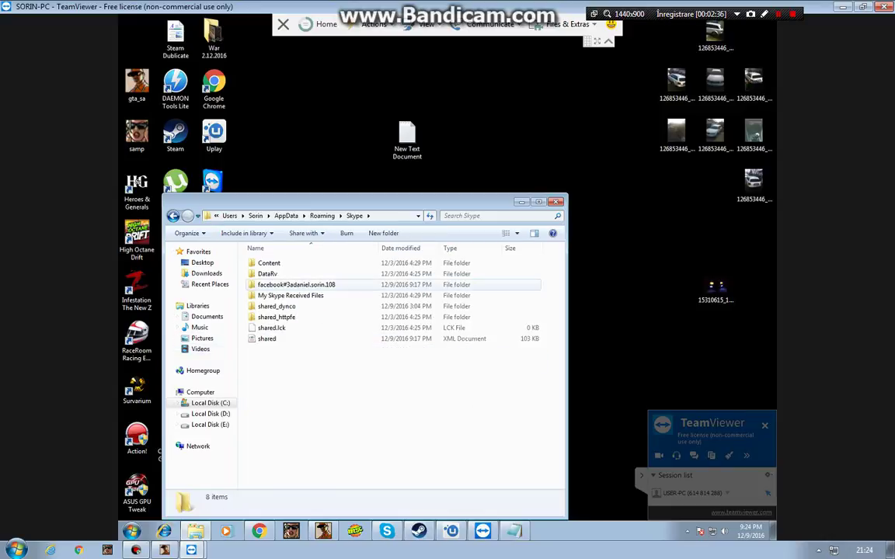
{"action": "double_click", "coordinate": [290, 296]}
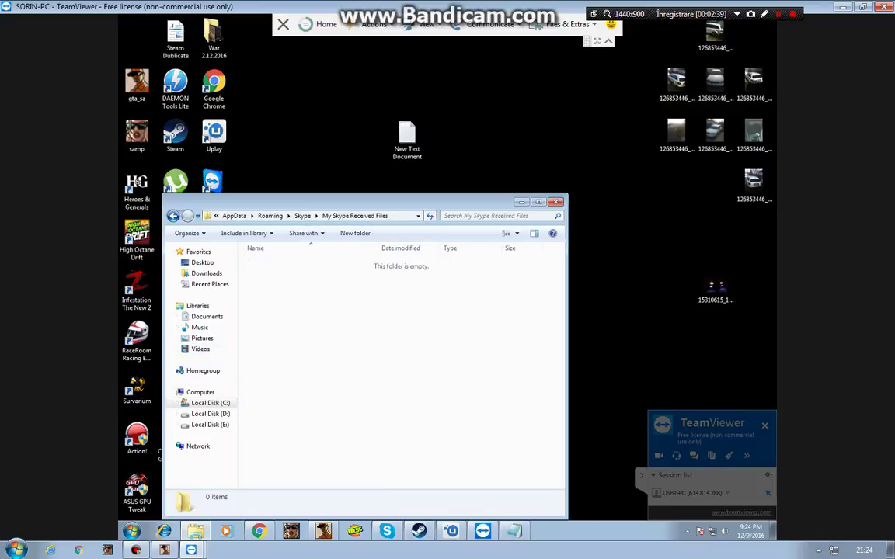
{"action": "key", "text": "alt+F4"}
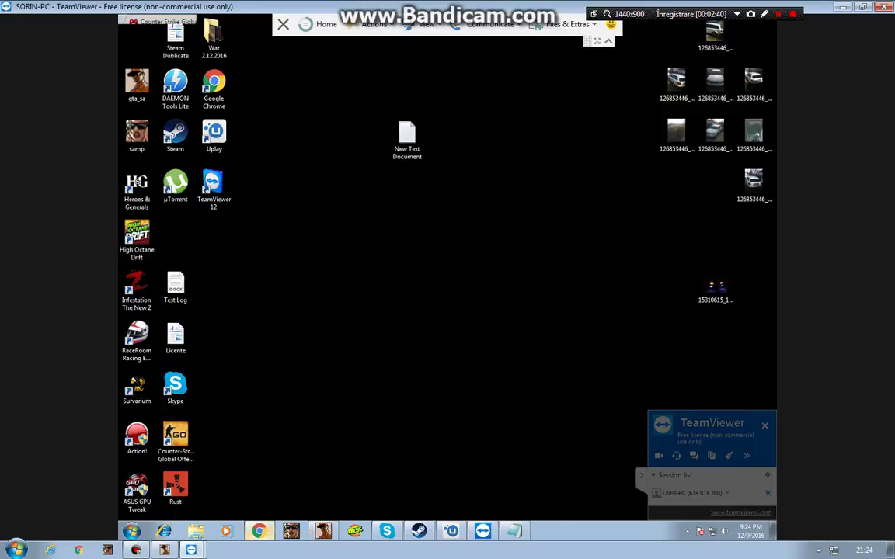
- Bring Chrome forward and open the Google search page
{"action": "key", "text": "alt+Tab"}
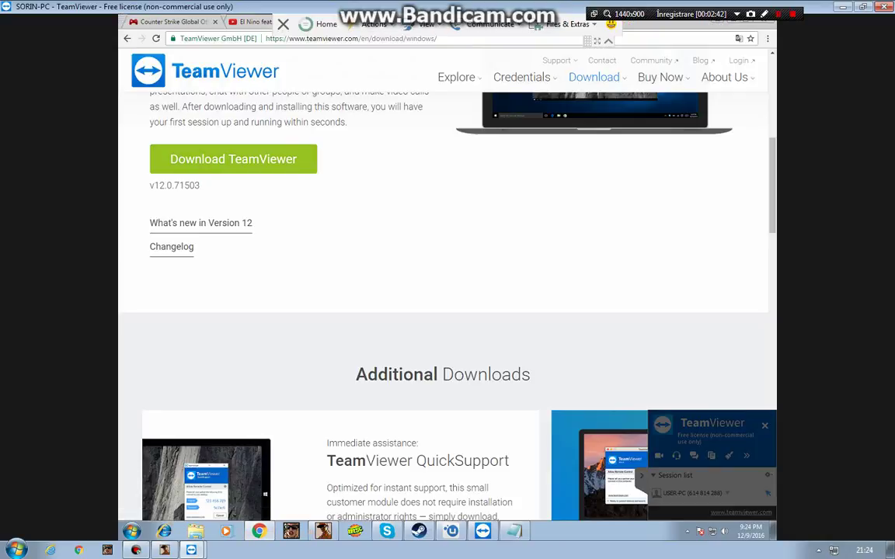
{"action": "key", "text": "ctrl+l"}
{"action": "type", "text": "g"}
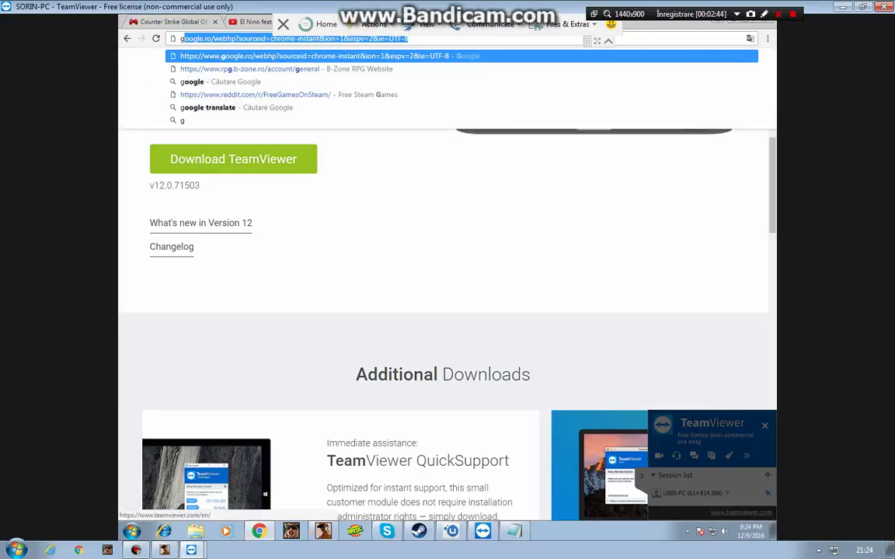
{"action": "left_click", "coordinate": [221, 82]}
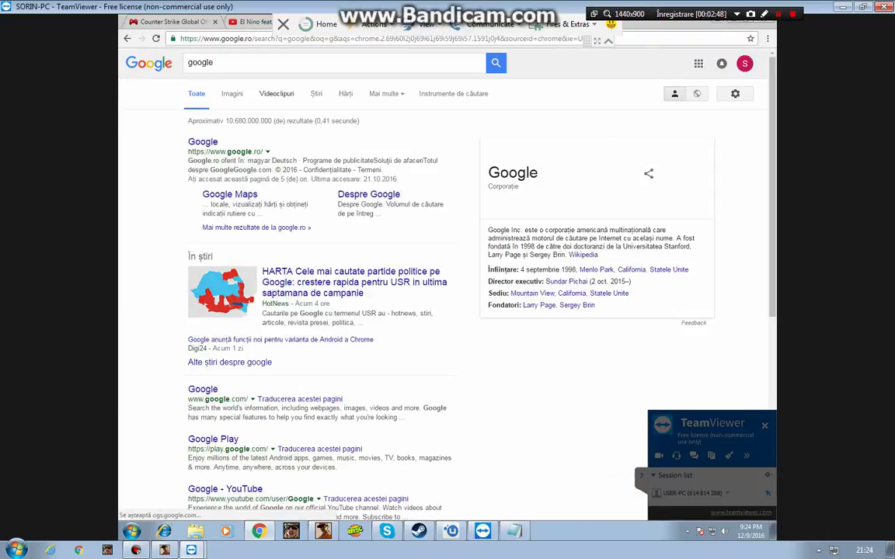
- Search 'osf download' and download osf.exe from the OSForensics - Download page
{"action": "double_click", "coordinate": [200, 62]}
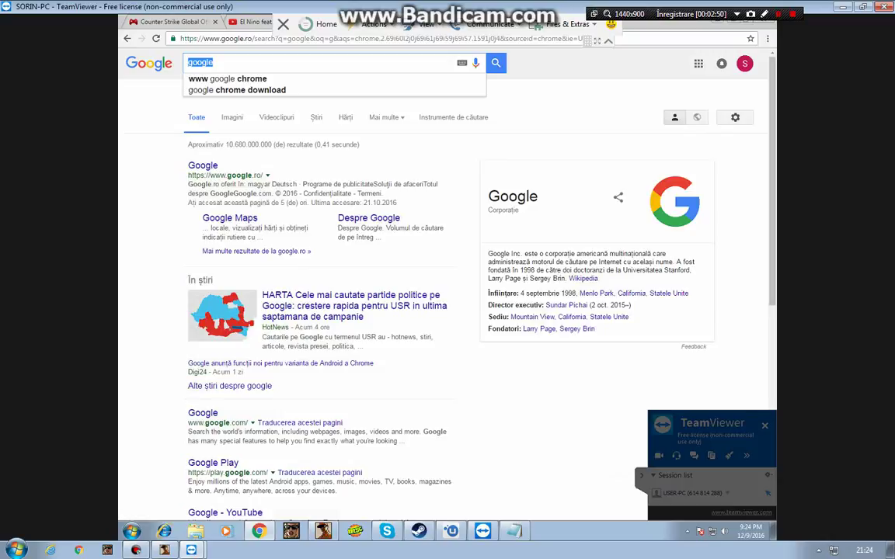
{"action": "type", "text": "osf dow"}
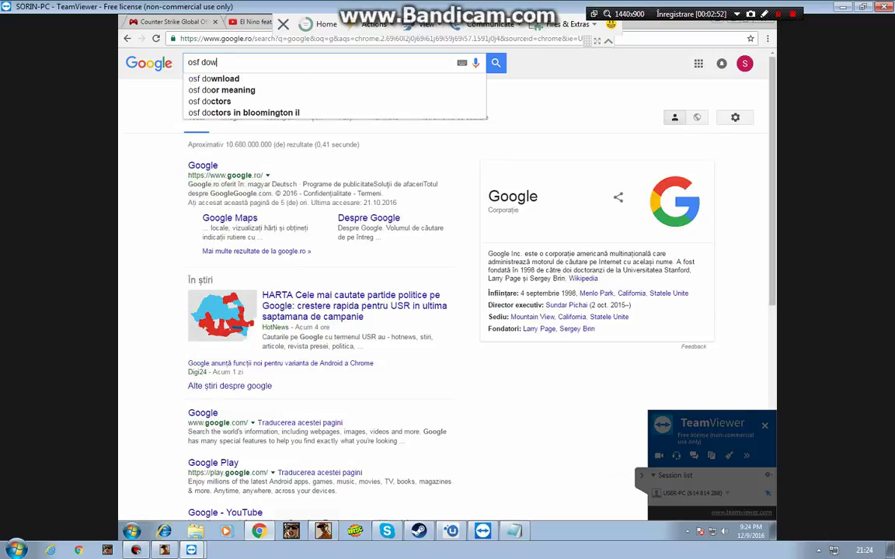
{"action": "type", "text": "nload"}
{"action": "key", "text": "Return"}
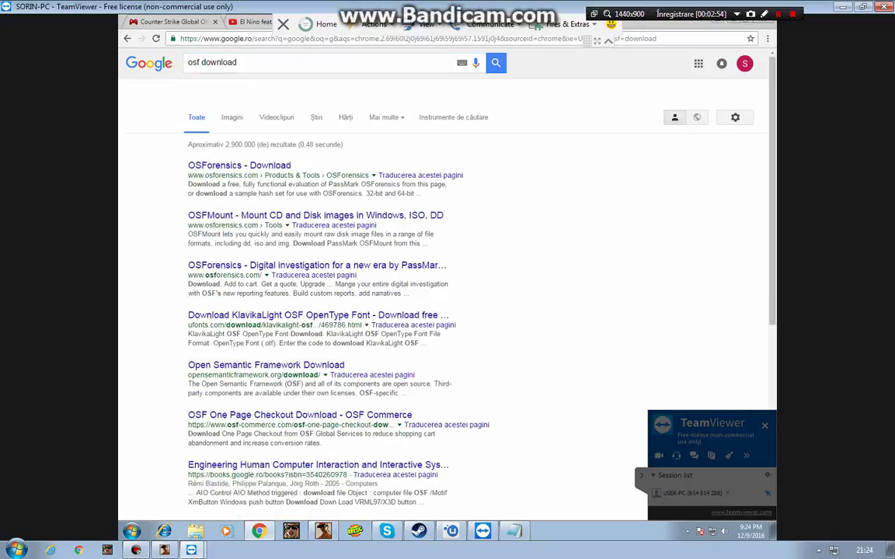
{"action": "left_click", "coordinate": [238, 166]}
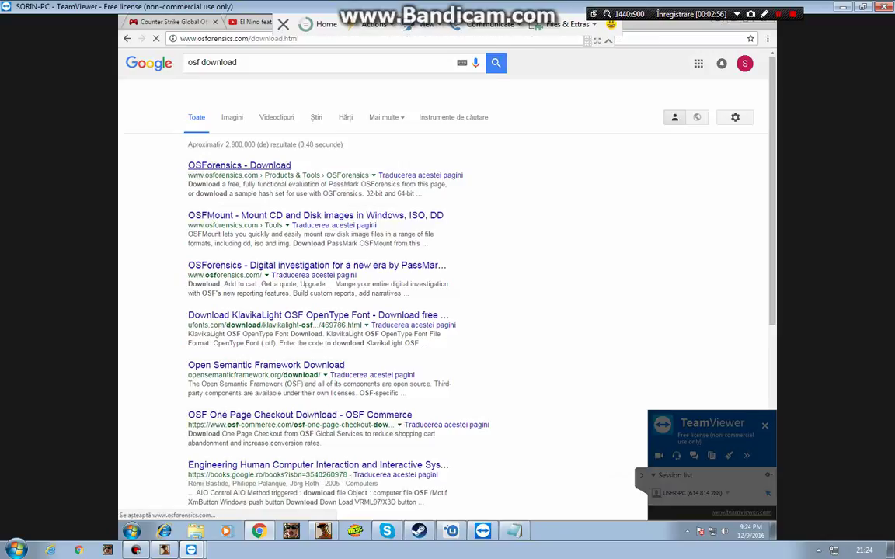
{"action": "left_click", "coordinate": [326, 219]}
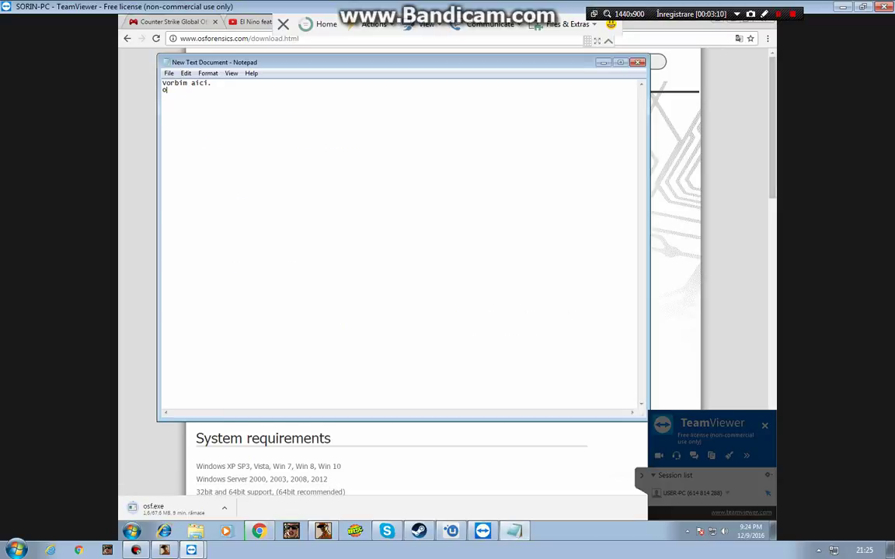
- Replace the stray text with 'vezi ca am probleme cu netu'
{"action": "key", "text": "BackSpace"}
{"action": "type", "text": "scv"}
{"action": "key", "text": "BackSpace"}
{"action": "key", "text": "BackSpace"}
{"action": "key", "text": "BackSpace"}
{"action": "type", "text": "vezi ca am probleme cu netu"}
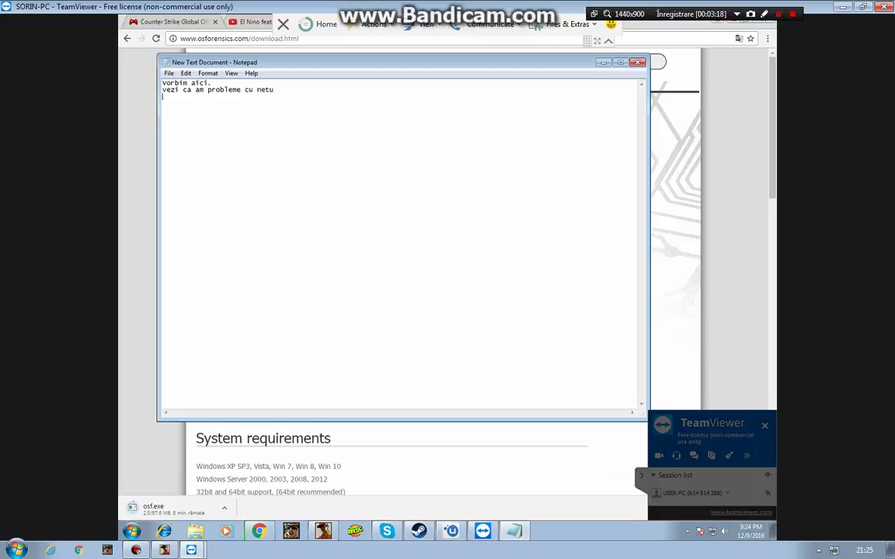
- Add 'se schimba firele pe strada la mine si merge greu' and the reply 'Nu i problema, asteptam.'
{"action": "key", "text": "Return"}
{"action": "type", "text": "se schimba firele pe strada la min"}
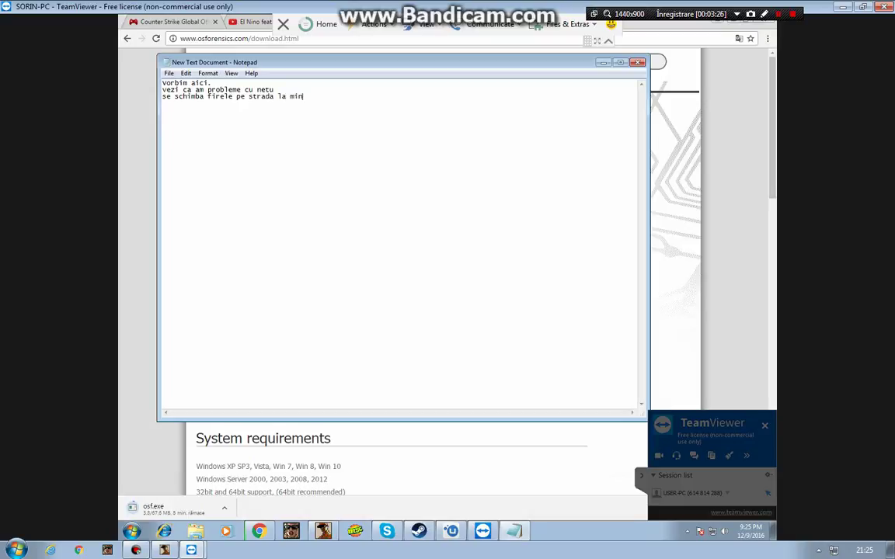
{"action": "type", "text": "e si merge c"}
{"action": "type", "text": "greu"}
{"action": "key", "text": "Return"}
{"action": "key", "text": "Return"}
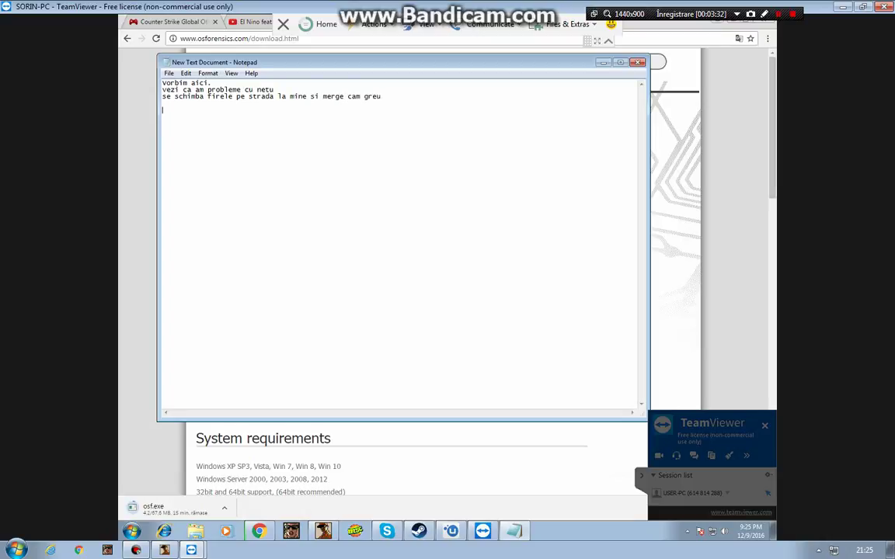
{"action": "type", "text": "Nu i problema, asteptam."}
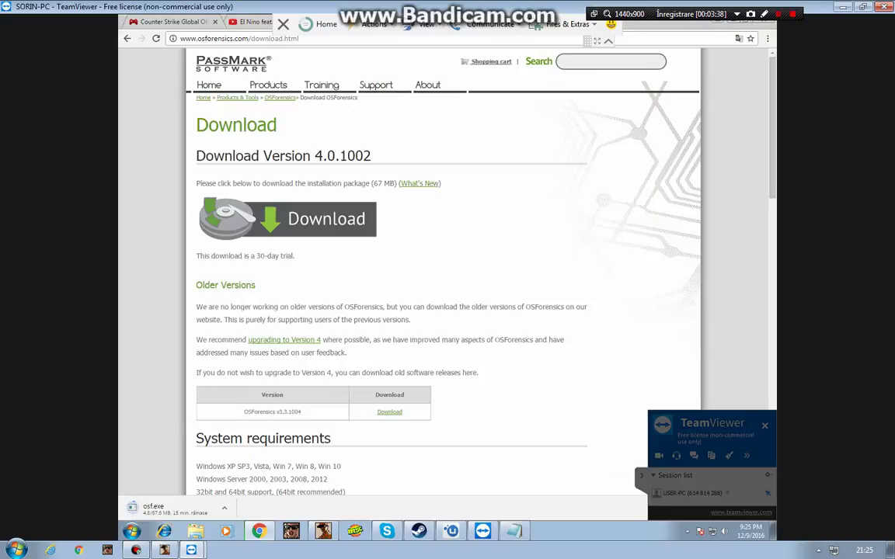
- Search Chrome's history for 'renko', 'aimbot' and then 'wallhack'
{"action": "key", "text": "ctrl+h"}
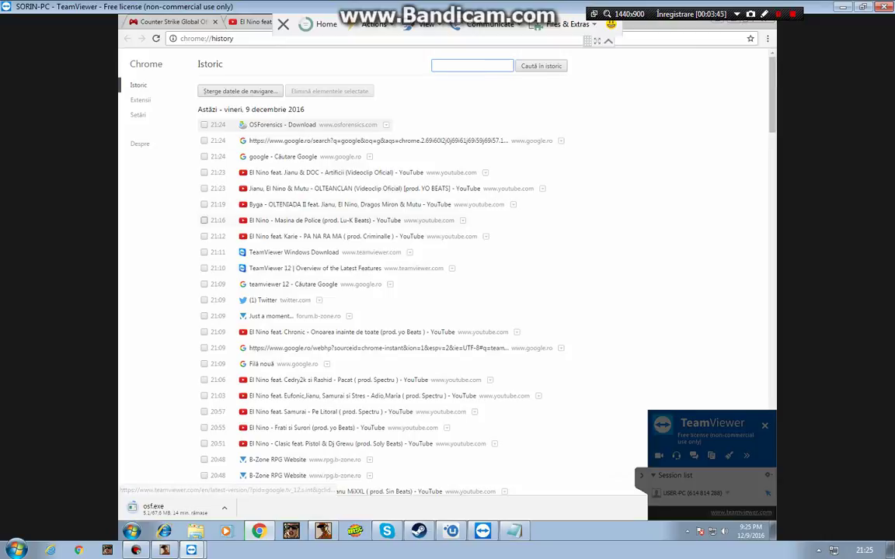
{"action": "scroll", "coordinate": [342, 237], "scroll_direction": "down", "scroll_amount": 5}
{"action": "scroll", "coordinate": [342, 238], "scroll_direction": "down", "scroll_amount": 7}
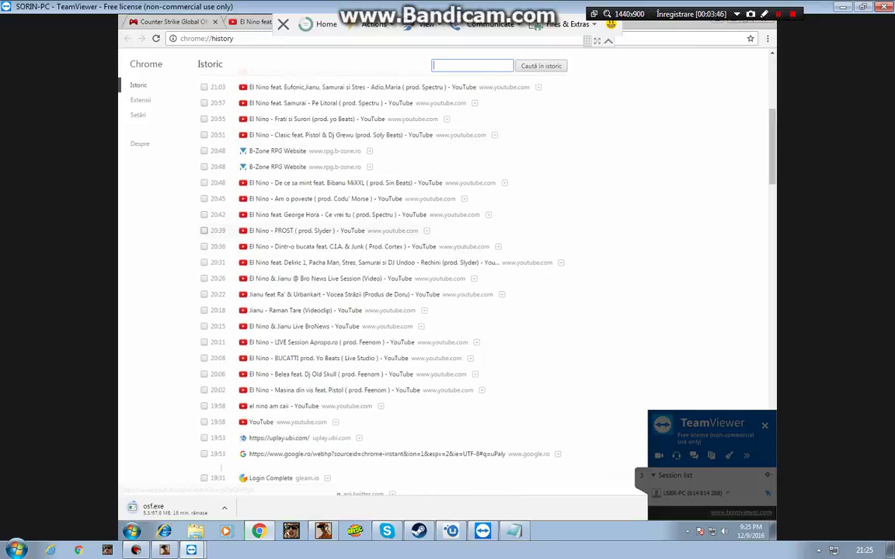
{"action": "scroll", "coordinate": [335, 172], "scroll_direction": "up", "scroll_amount": 12}
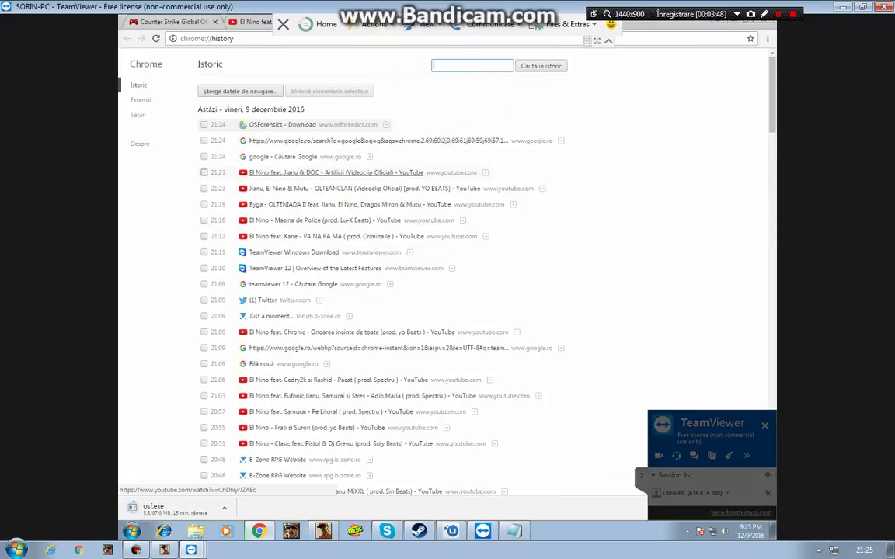
{"action": "type", "text": "renko"}
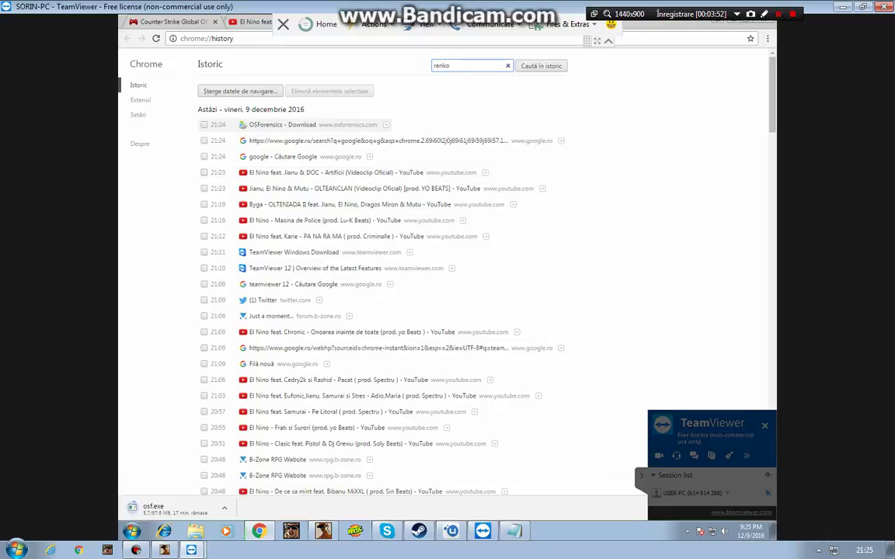
{"action": "key", "text": "ctrl+a"}
{"action": "type", "text": "aimbot"}
{"action": "key", "text": "BackSpace"}
{"action": "key", "text": "BackSpace"}
{"action": "key", "text": "BackSpace"}
{"action": "key", "text": "BackSpace"}
{"action": "key", "text": "BackSpace"}
{"action": "key", "text": "BackSpace"}
{"action": "type", "text": "wallhack"}
- Close the history tab and minimize Chrome
{"action": "key", "text": "ctrl+a"}
{"action": "key", "text": "Tab"}
{"action": "key", "text": "super+Down"}
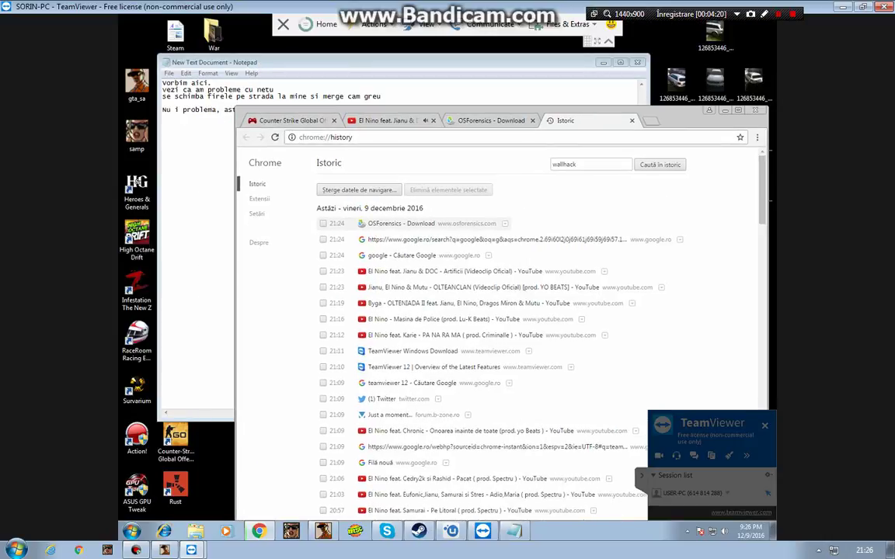
{"action": "key", "text": "ctrl+w"}
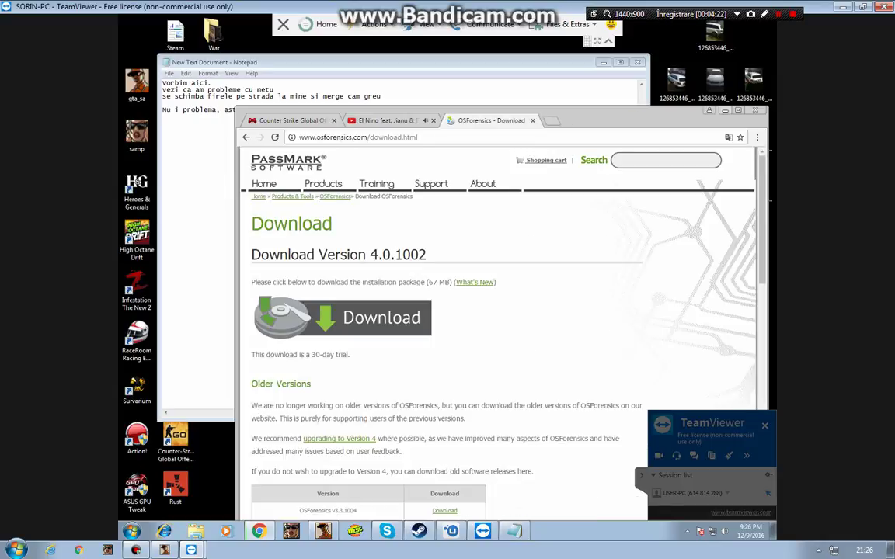
{"action": "key", "text": "super+Down"}
{"action": "key", "text": "super+Down"}
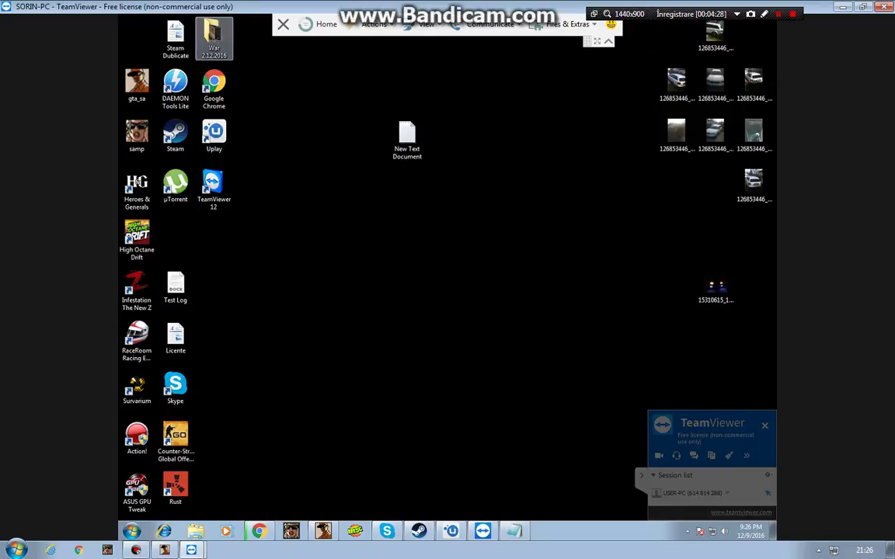
{"action": "double_click", "coordinate": [214, 39]}
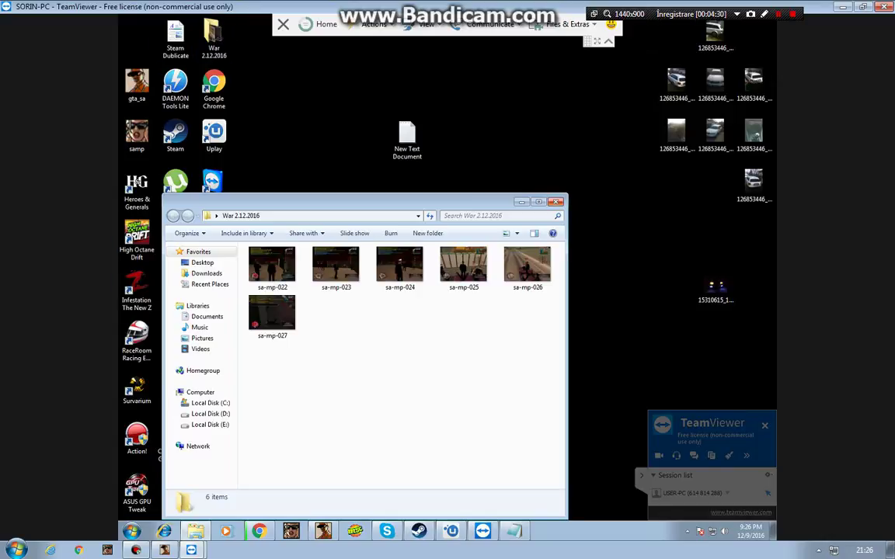
{"action": "key", "text": "alt+F4"}
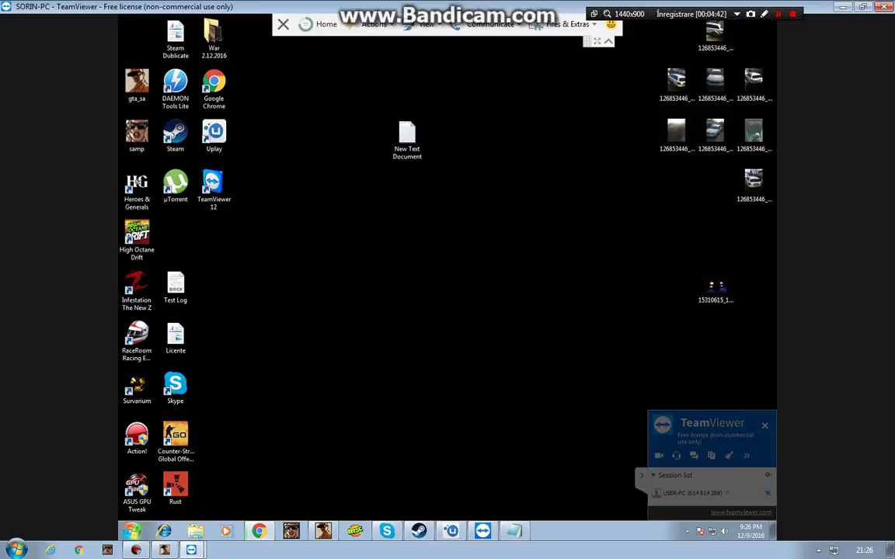
- Search all of Computer for 'renko' (0 items), then bring the Notepad chat forward
{"action": "left_click", "coordinate": [132, 530]}
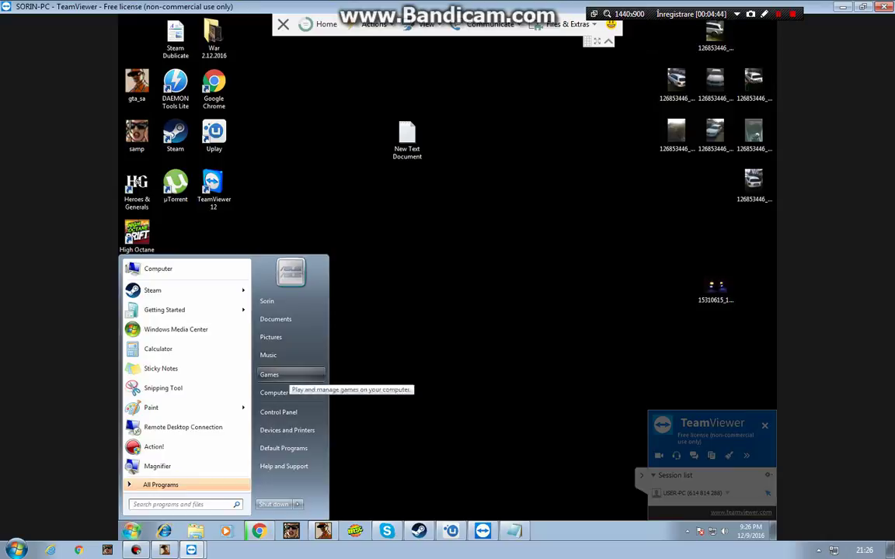
{"action": "left_click", "coordinate": [275, 392]}
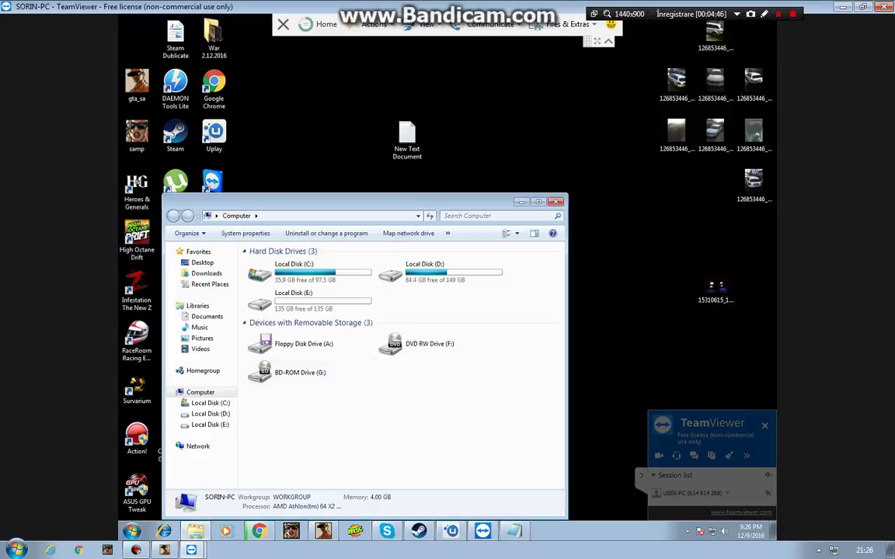
{"action": "key", "text": "ctrl+e"}
{"action": "type", "text": "renko"}
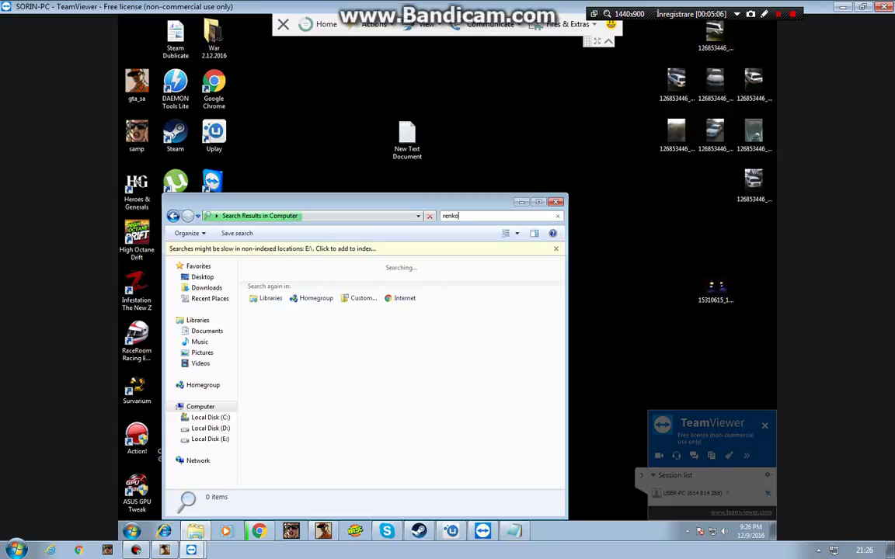
{"action": "mouse_move", "coordinate": [513, 531]}
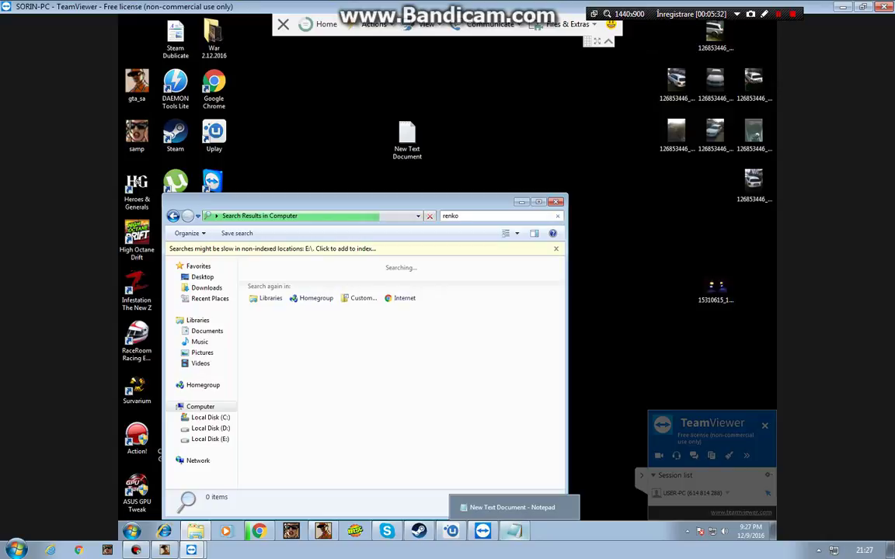
{"action": "left_click", "coordinate": [512, 507]}
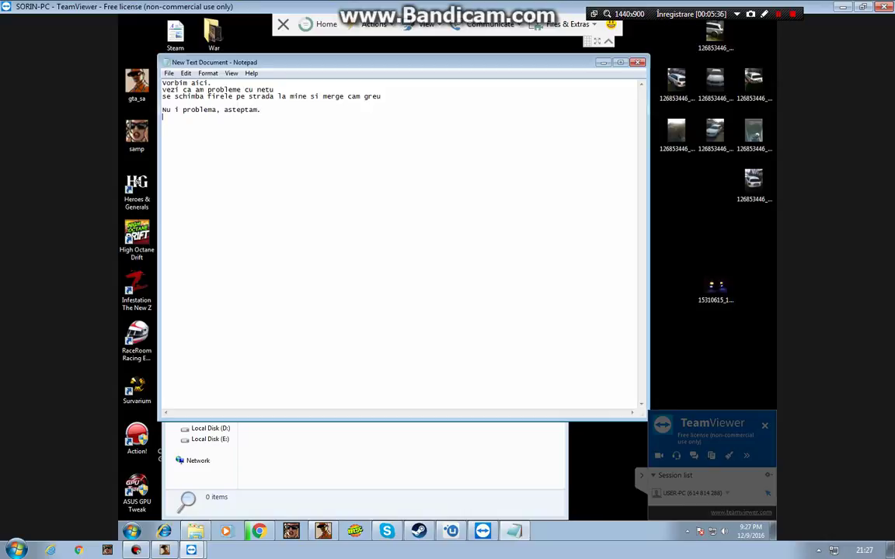
- Type the question ending 'din ttb nu?' and the reply 'Nu am voie sa zic.:))'
{"action": "type", "text": "Man da m-a dat in gata"}
{"action": "key", "text": "BackSpace"}
{"action": "key", "text": "BackSpace"}
{"action": "key", "text": "BackSpace"}
{"action": "type", "text": "t ala pe care l-a"}
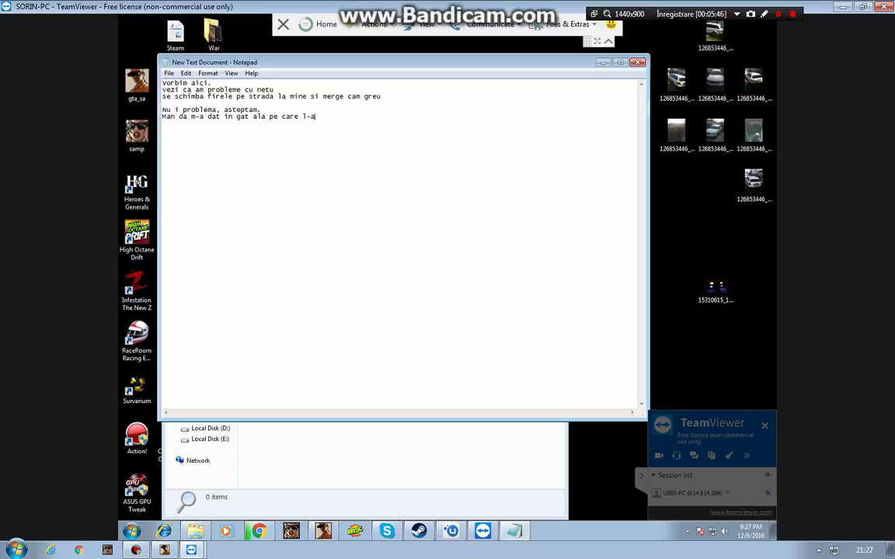
{"action": "type", "text": "m luat calumea din ttb nu?"}
{"action": "key", "text": "Return"}
{"action": "key", "text": "Return"}
{"action": "type", "text": "Nu am voie sa"}
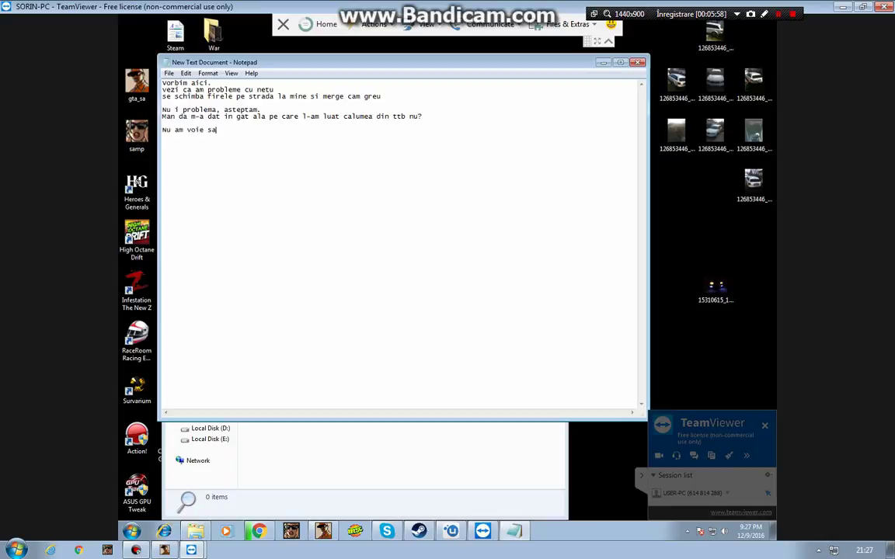
{"action": "type", "text": " zic."}
{"action": "type", "text": ":))"}
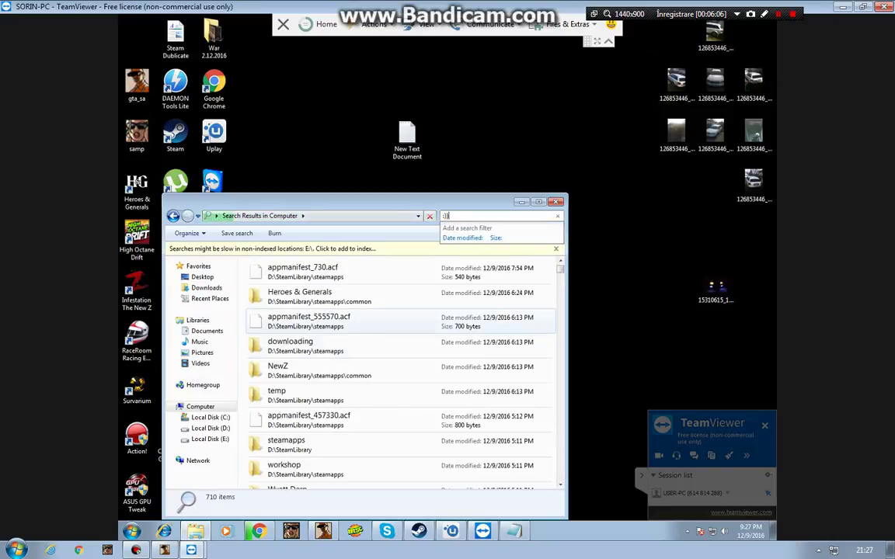
- Replace the stray ':))' in the Explorer search box with 'aimbot' to search the Computer
{"action": "key", "text": "BackSpace"}
{"action": "key", "text": "BackSpace"}
{"action": "key", "text": "BackSpace"}
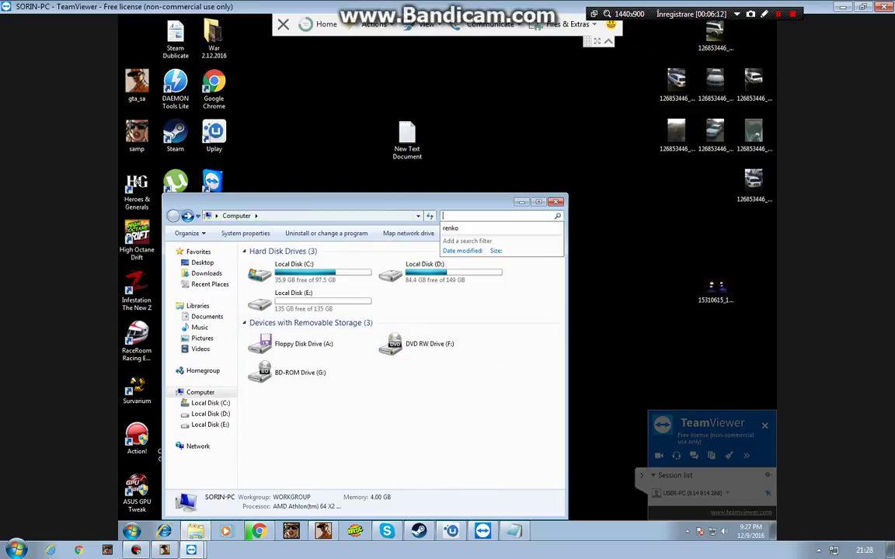
{"action": "type", "text": "aimbot"}
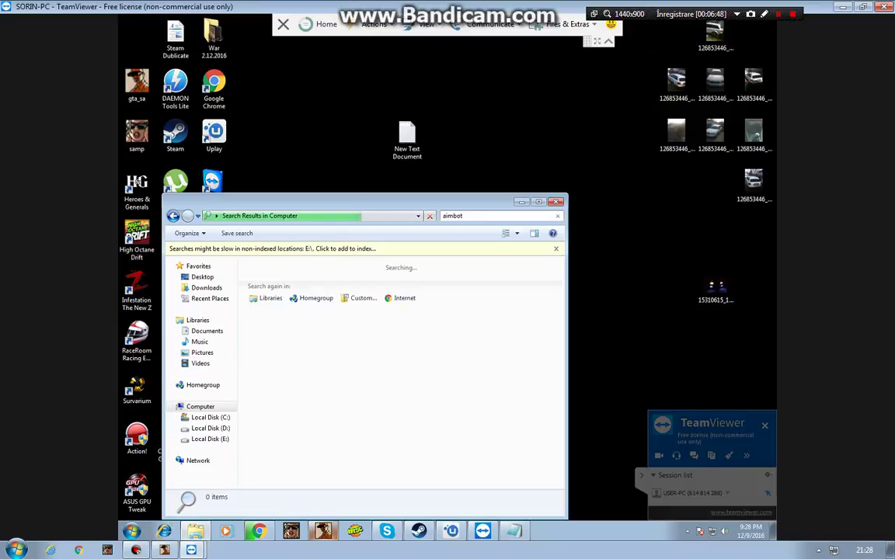
- Return to the remote Notepad chat to begin a line under 'Nu am voie sa zic.'
{"action": "mouse_move", "coordinate": [323, 531]}
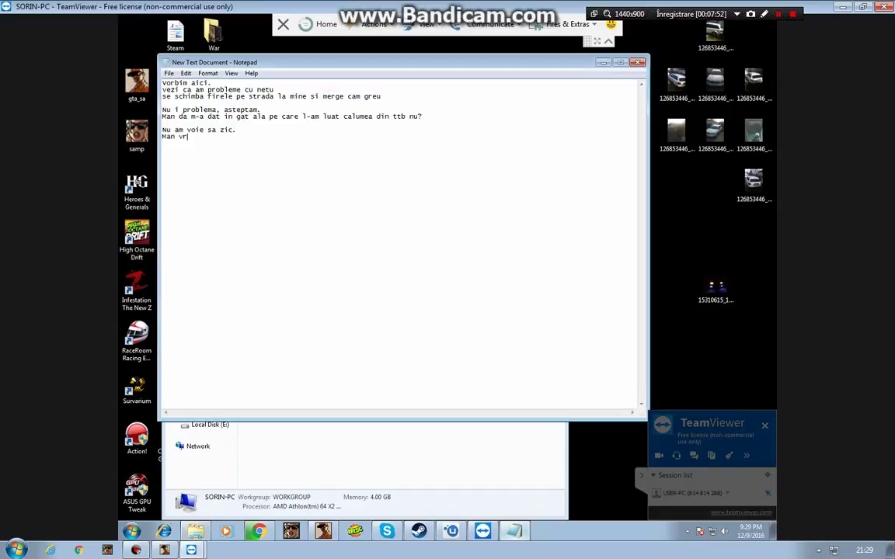
- Replace the mistyped chat text with 'ca am bubluri Steam' and start a new line
{"action": "key", "text": "Return"}
{"action": "type", "text": "Neui "}
{"action": "type", "text": "Eayt"}
{"action": "key", "text": "ctrl+a"}
{"action": "type", "text": "ca am"}
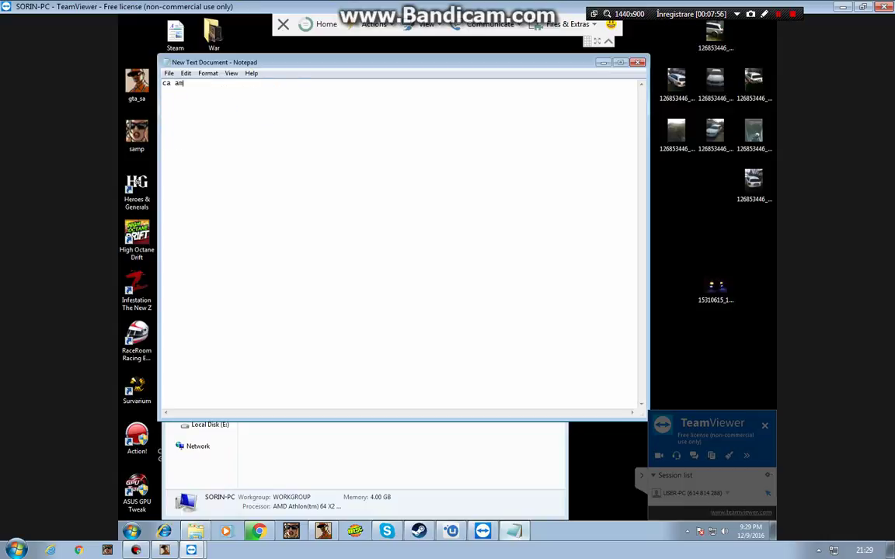
{"action": "type", "text": " bubluy"}
{"action": "key", "text": "BackSpace"}
{"action": "type", "text": "ri "}
{"action": "type", "text": "Steam"}
{"action": "key", "text": "Return"}
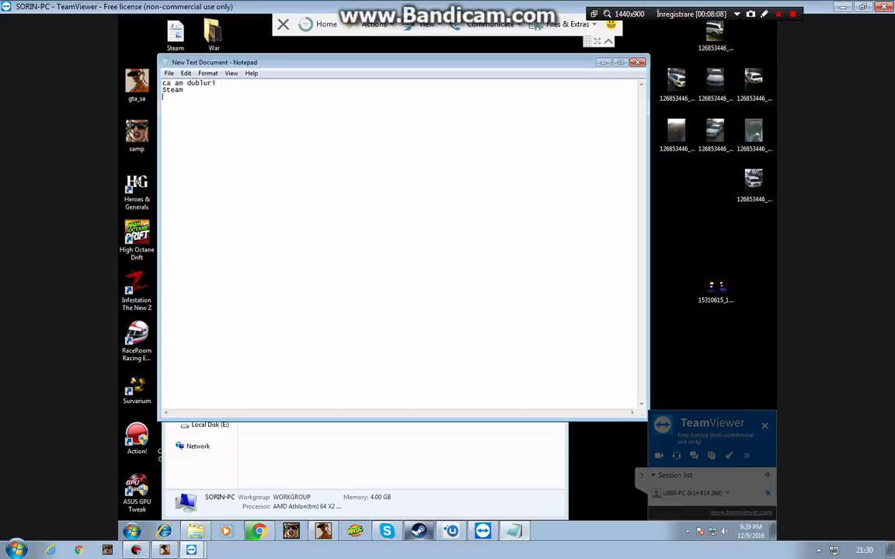
- Move the OSForensics browser aside, type 'Imd e gata si osF ul' in Notepad, then minimize it
{"action": "key", "text": "alt+Tab"}
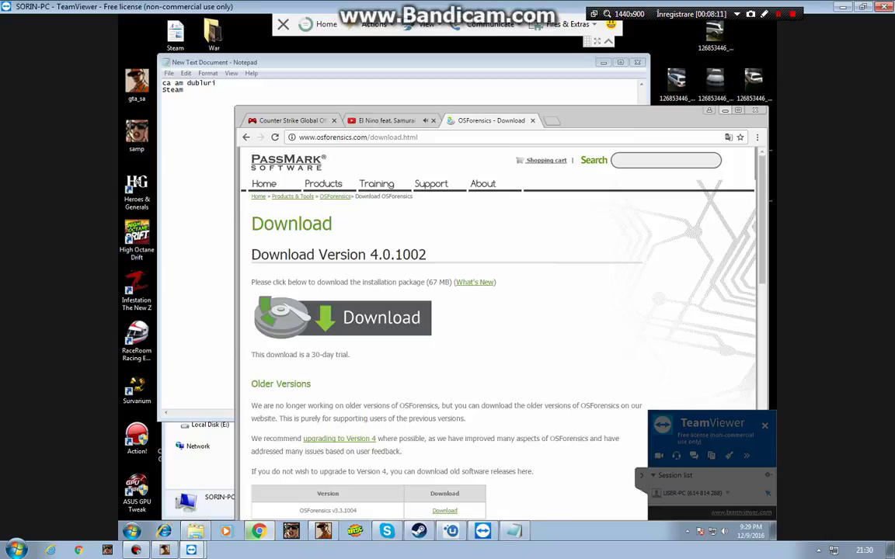
{"action": "left_click_drag", "start_coordinate": [575, 120], "coordinate": [487, 335]}
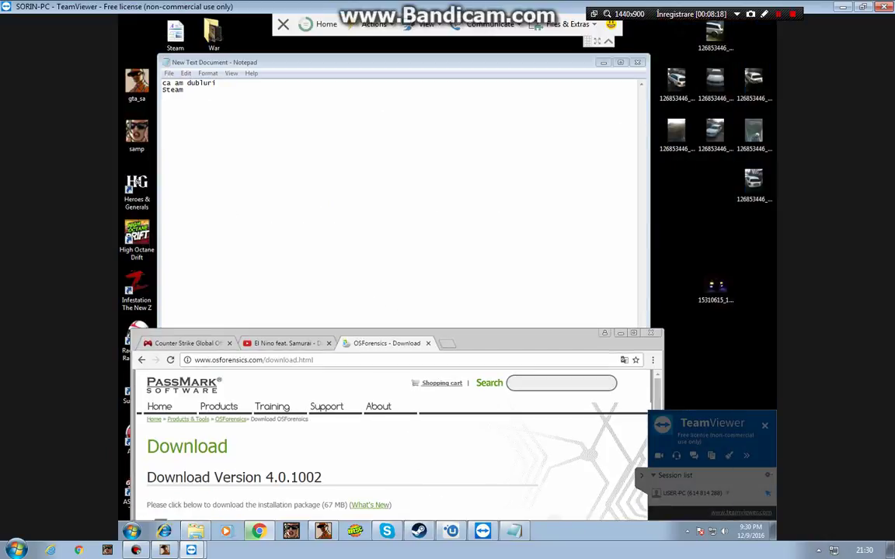
{"action": "left_click", "coordinate": [184, 90]}
{"action": "type", "text": "Imd"}
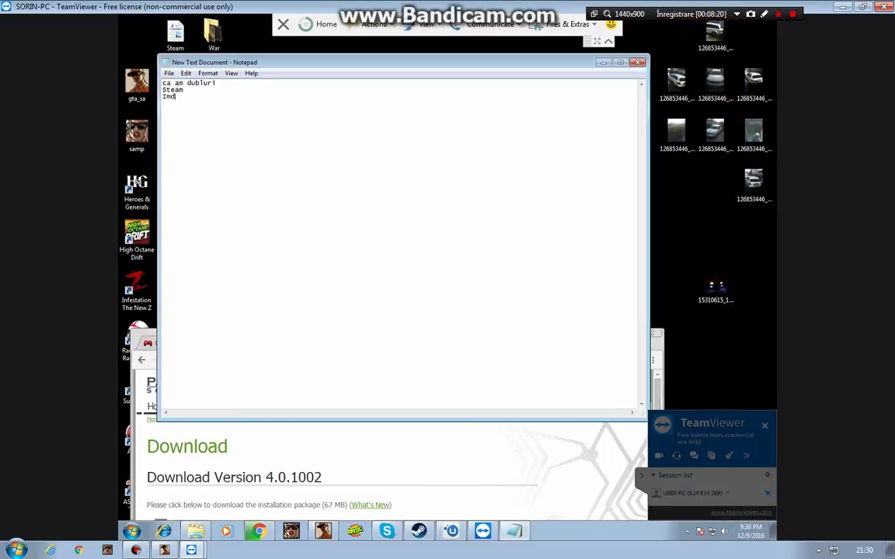
{"action": "type", "text": " e gata si osF ul"}
{"action": "key", "text": "super+Down"}
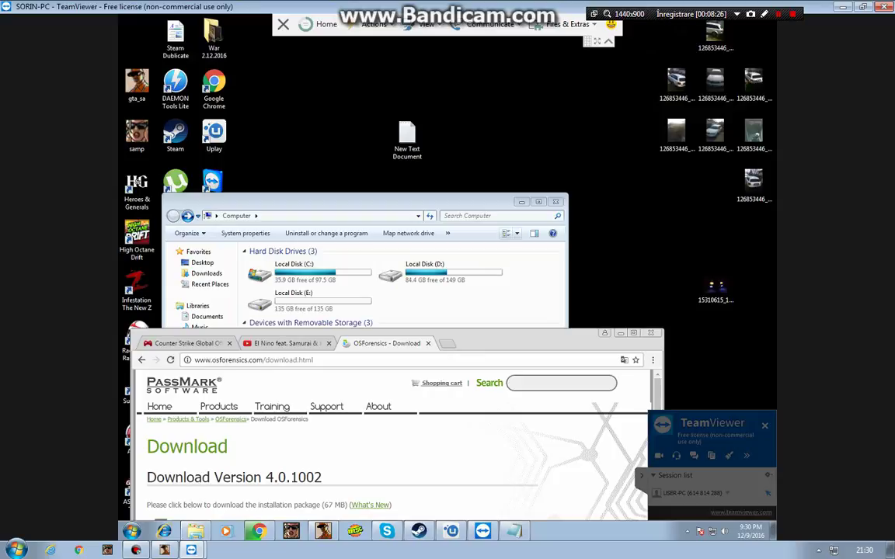
- Open the SAMP folder from Recent Places and view the screenshot sa-mp-004
{"action": "key", "text": "alt+Tab"}
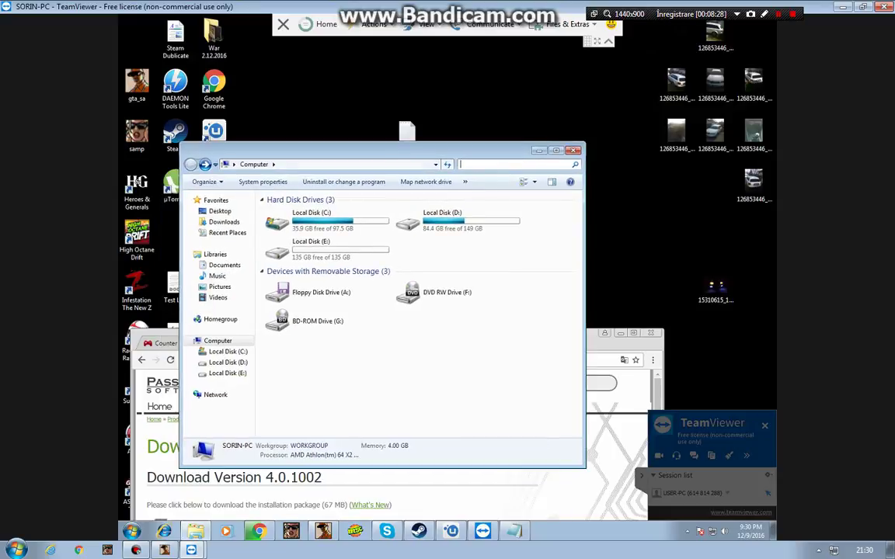
{"action": "left_click", "coordinate": [225, 265]}
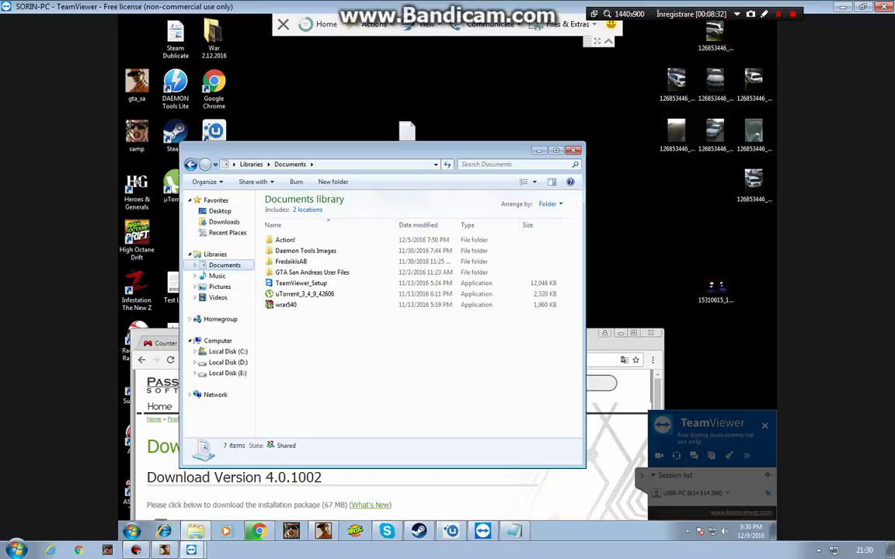
{"action": "left_click", "coordinate": [228, 233]}
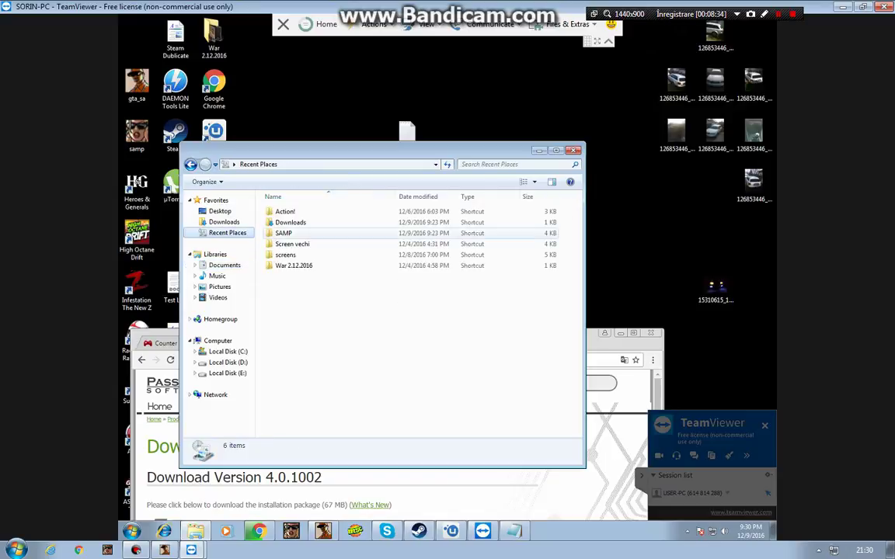
{"action": "double_click", "coordinate": [284, 233]}
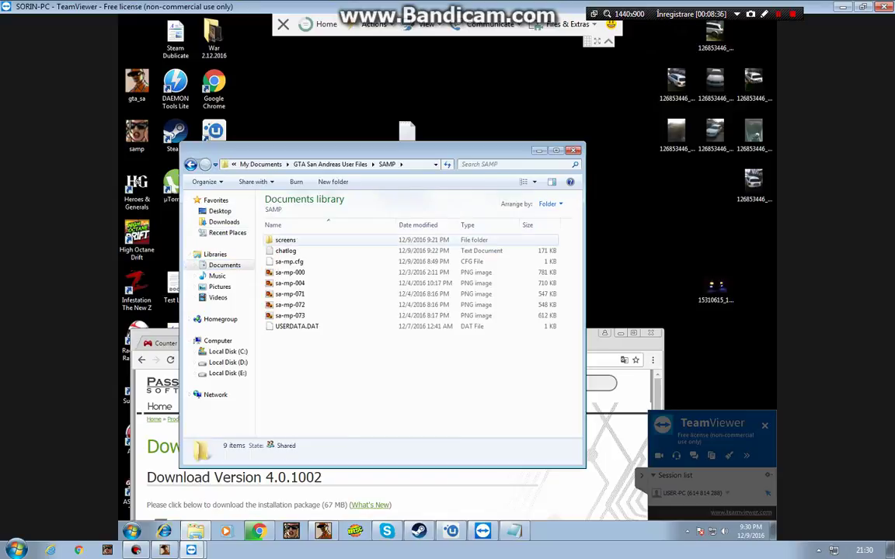
{"action": "left_click", "coordinate": [307, 283]}
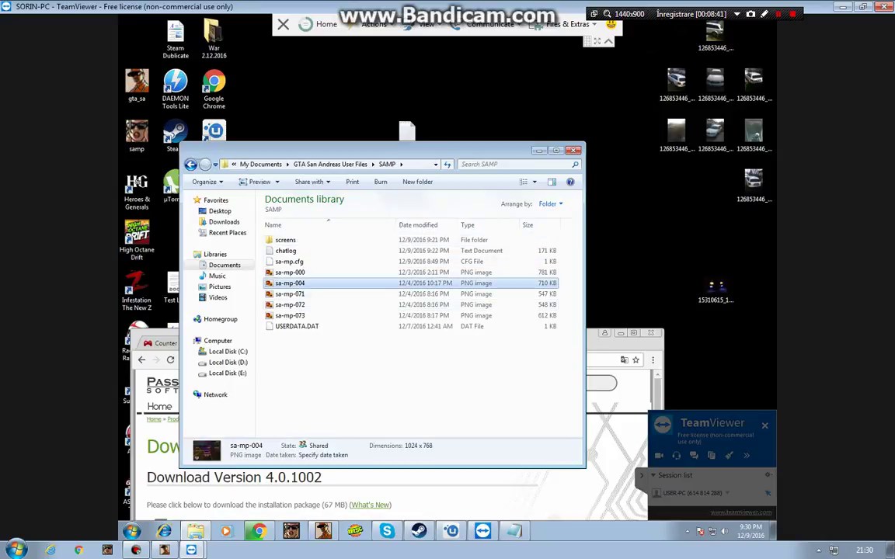
{"action": "key", "text": "Return"}
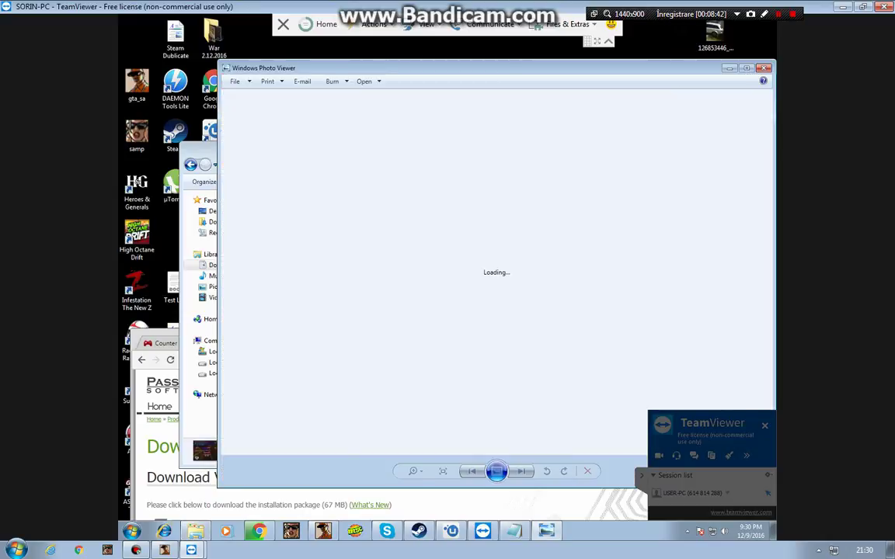
{"action": "key", "text": "alt+F4"}
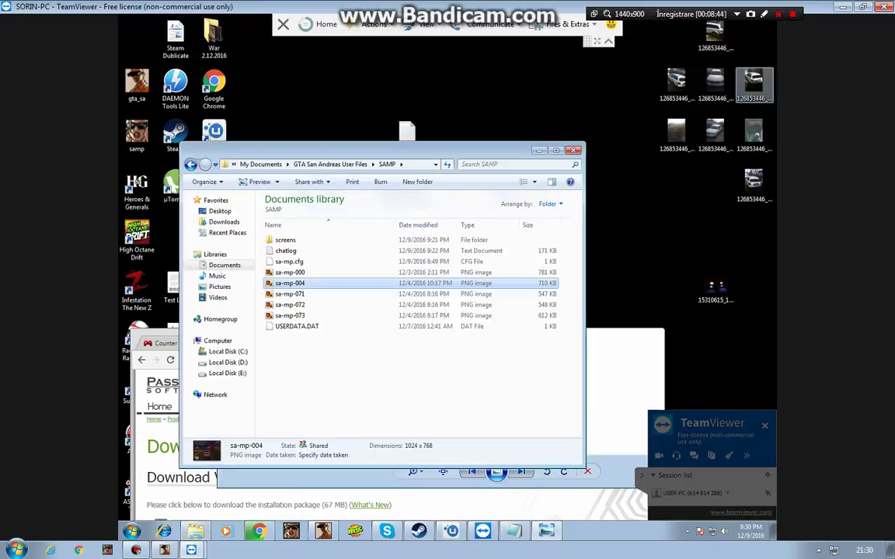
- Open the screens folder, view sa-mp-009, then return to the Notepad chat
{"action": "key", "text": "Home"}
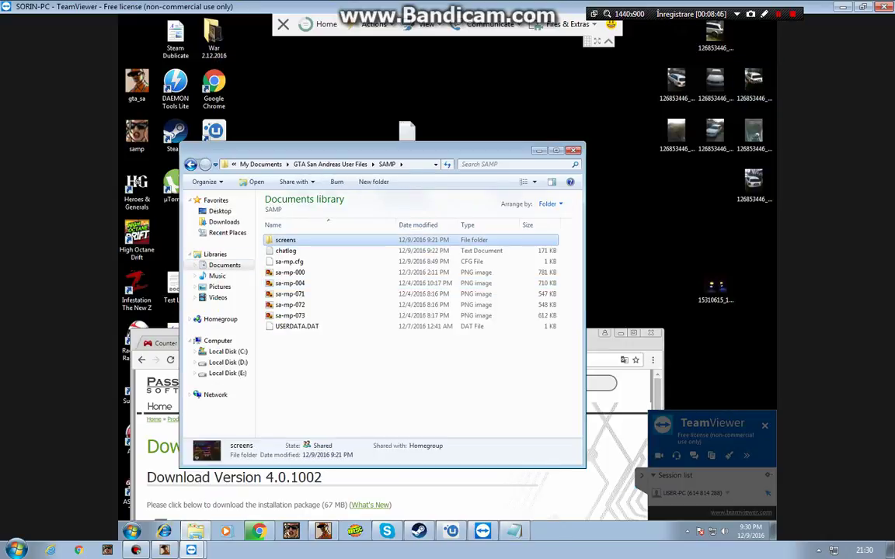
{"action": "key", "text": "Return"}
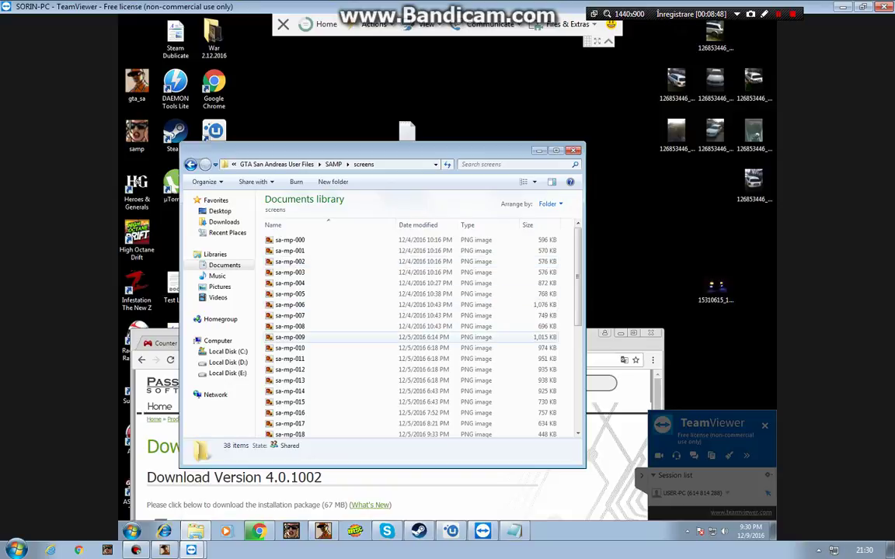
{"action": "left_click", "coordinate": [290, 337]}
{"action": "key", "text": "Return"}
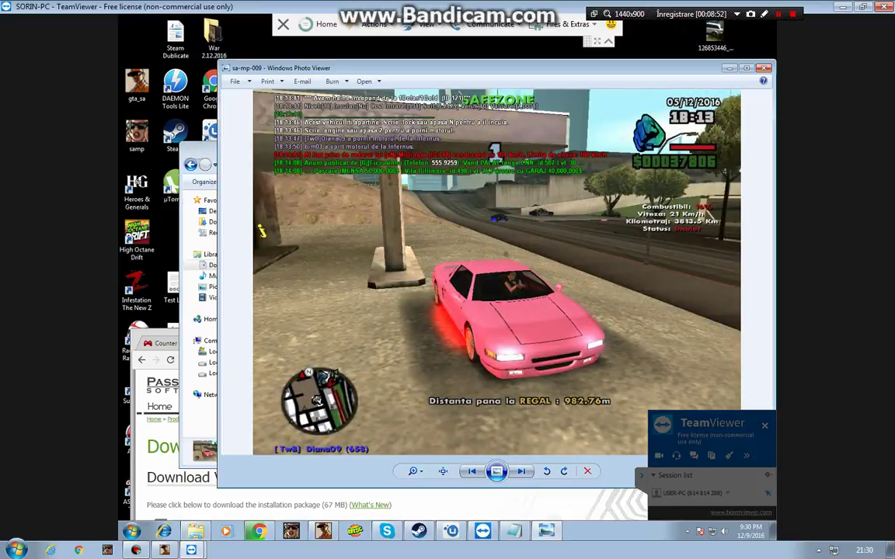
{"action": "key", "text": "Escape"}
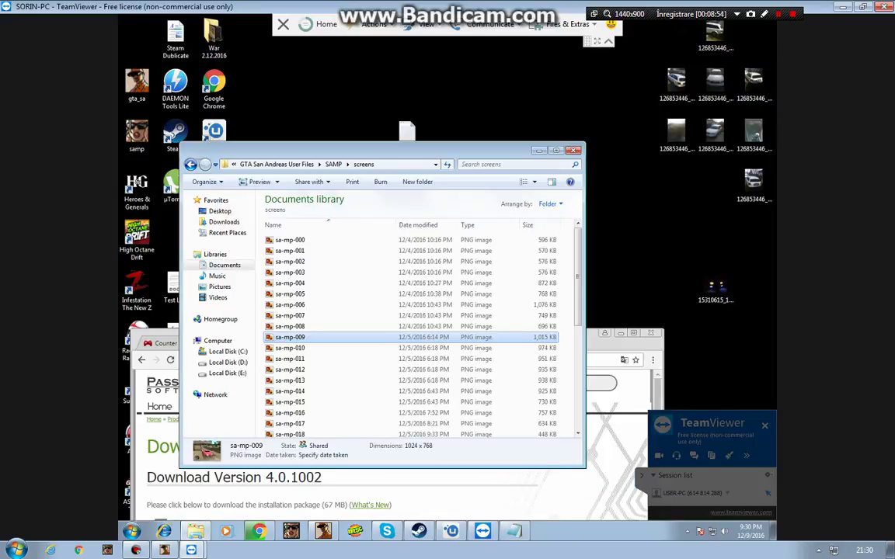
{"action": "key", "text": "alt+Tab"}
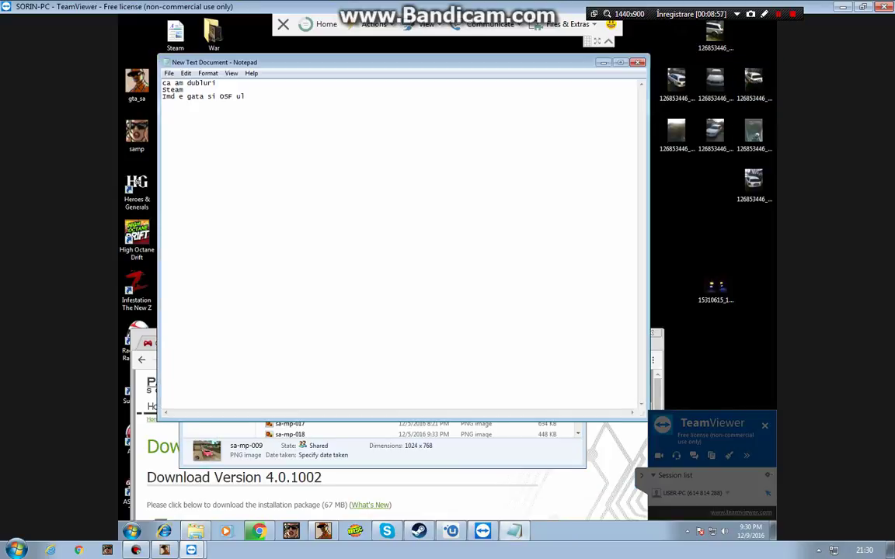
- Add the line 'Nevasta' and move the OSForensics browser window higher up the screen
{"action": "key", "text": "Return"}
{"action": "type", "text": "Nevasta"}
{"action": "key", "text": "alt+Tab"}
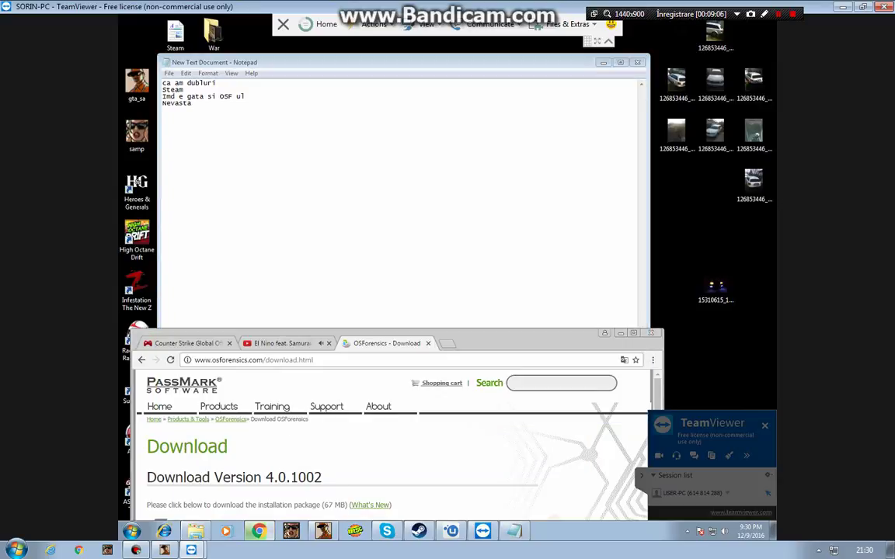
{"action": "left_click_drag", "start_coordinate": [544, 343], "coordinate": [541, 227]}
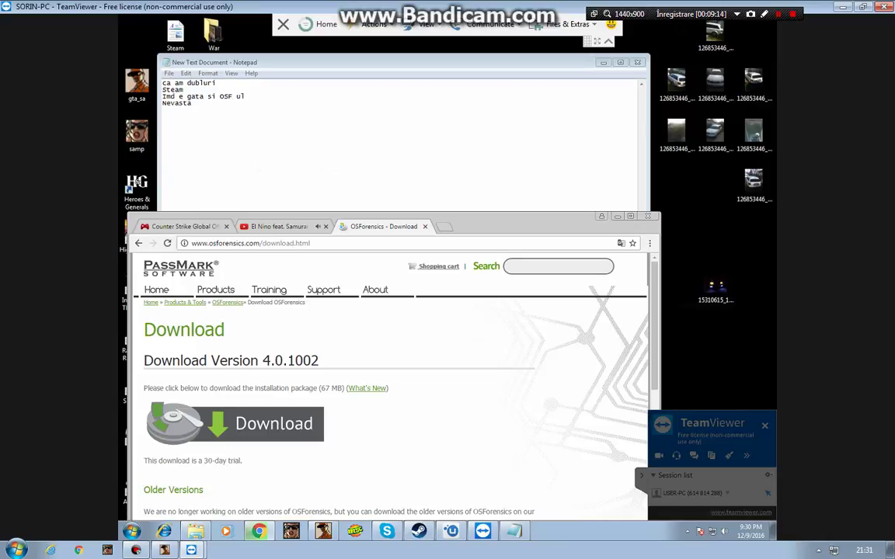
- Type the internet-speed question ending 'viteza la net?' in the chat
{"action": "type", "text": "De regula"}
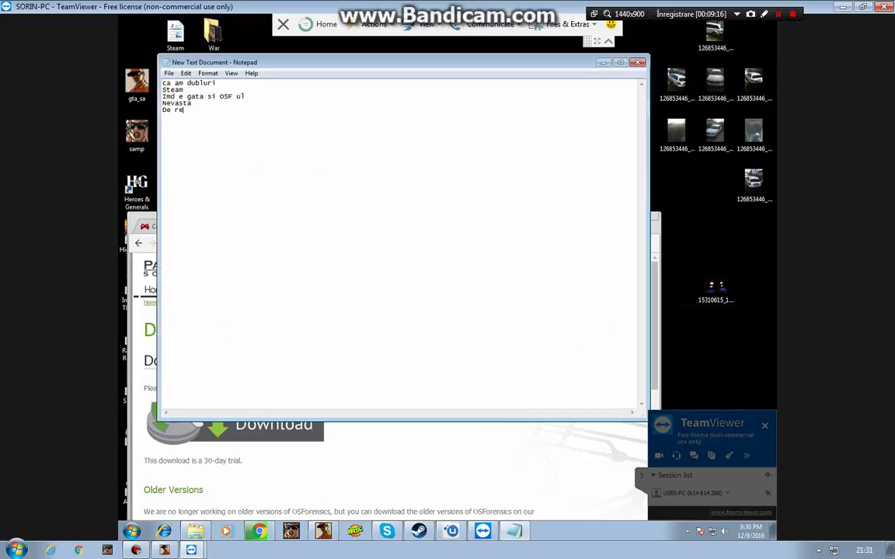
{"action": "key", "text": "BackSpace"}
{"action": "key", "text": "BackSpace"}
{"action": "key", "text": "BackSpace"}
{"action": "type", "text": "ula care ti viteza la benet"}
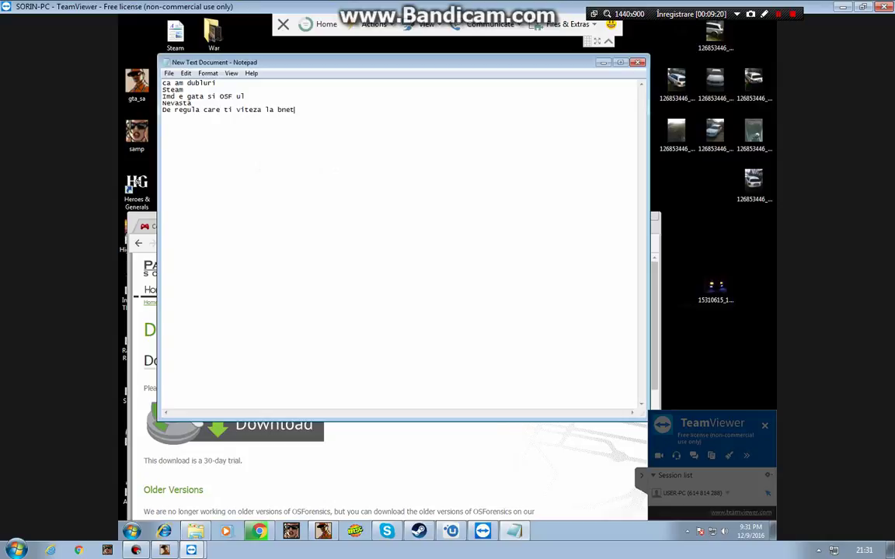
{"action": "key", "text": "BackSpace"}
{"action": "key", "text": "BackSpace"}
{"action": "key", "text": "BackSpace"}
{"action": "key", "text": "BackSpace"}
{"action": "type", "text": "net?"}
- Reply 'Nush man', 'is niste probleme acum', then 'hai sa iti arat ceva imi zici daca iti plac sau nu'
{"action": "type", "text": "Nush maris nad"}
{"action": "key", "text": "BackSpace"}
{"action": "key", "text": "BackSpace"}
{"action": "type", "text": "iste pr"}
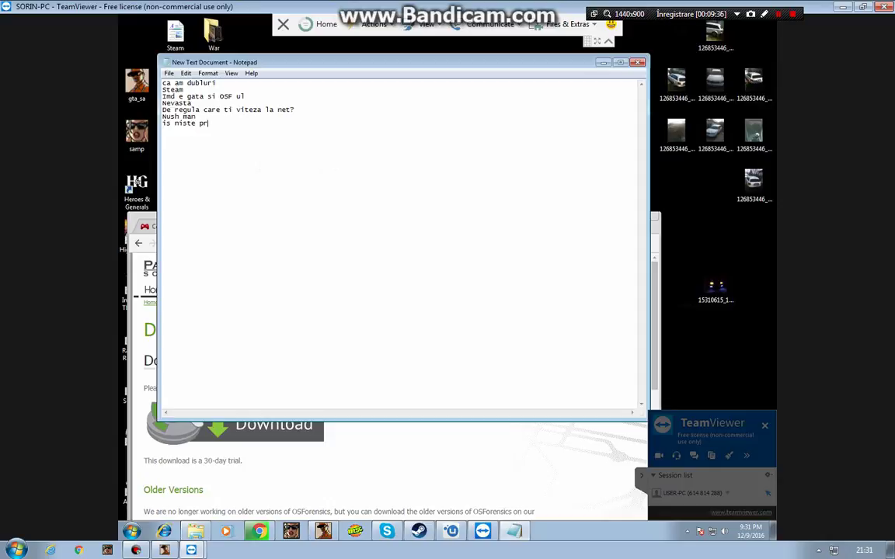
{"action": "type", "text": "obleme acum"}
{"action": "key", "text": "Return"}
{"action": "type", "text": "hai sa iti ara"}
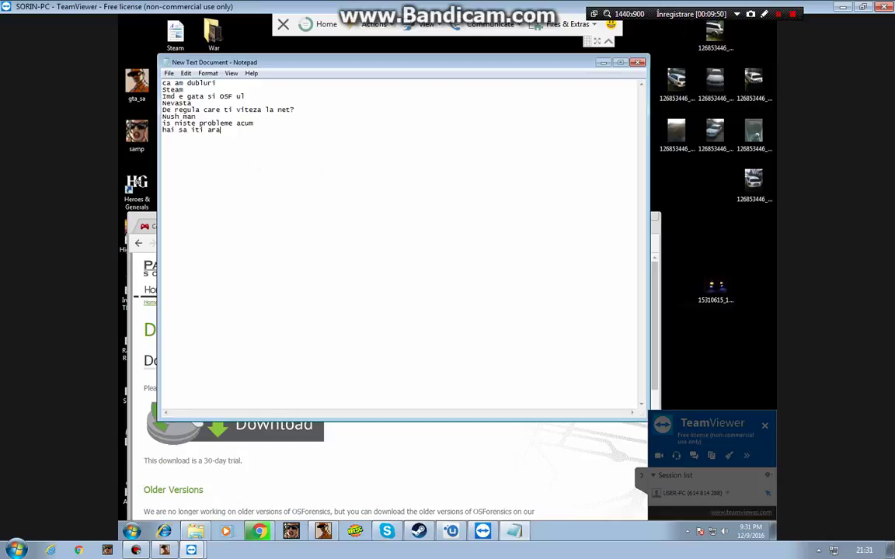
{"action": "type", "text": "t ceva imi zici daca iti plac sau n"}
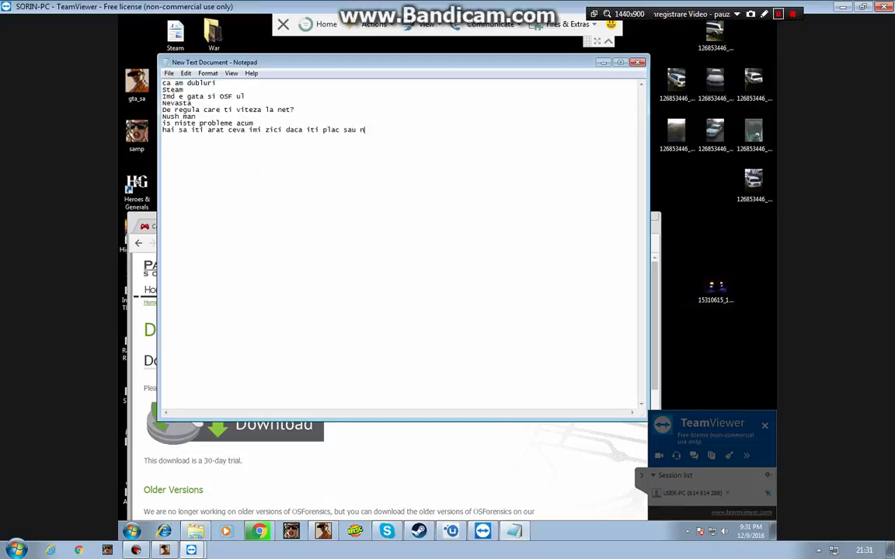